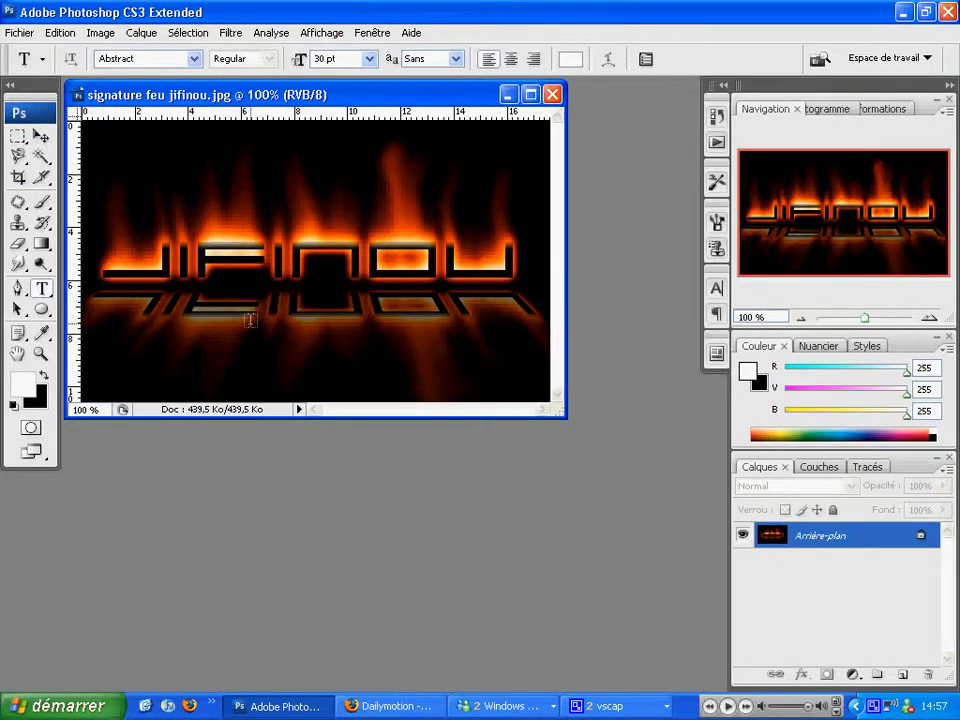
# Close the open image and create a new 500 × 300 pixel RGB document filled with the black background colour
pyautogui.click(556, 97)
pyautogui.click(30, 35)
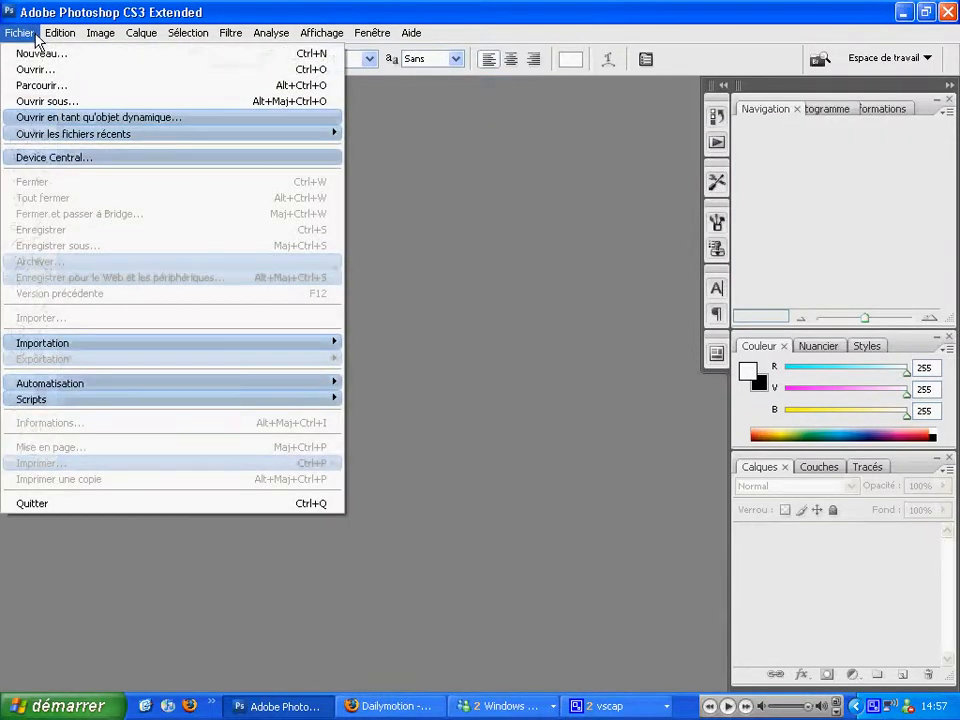
pyautogui.click(38, 53)
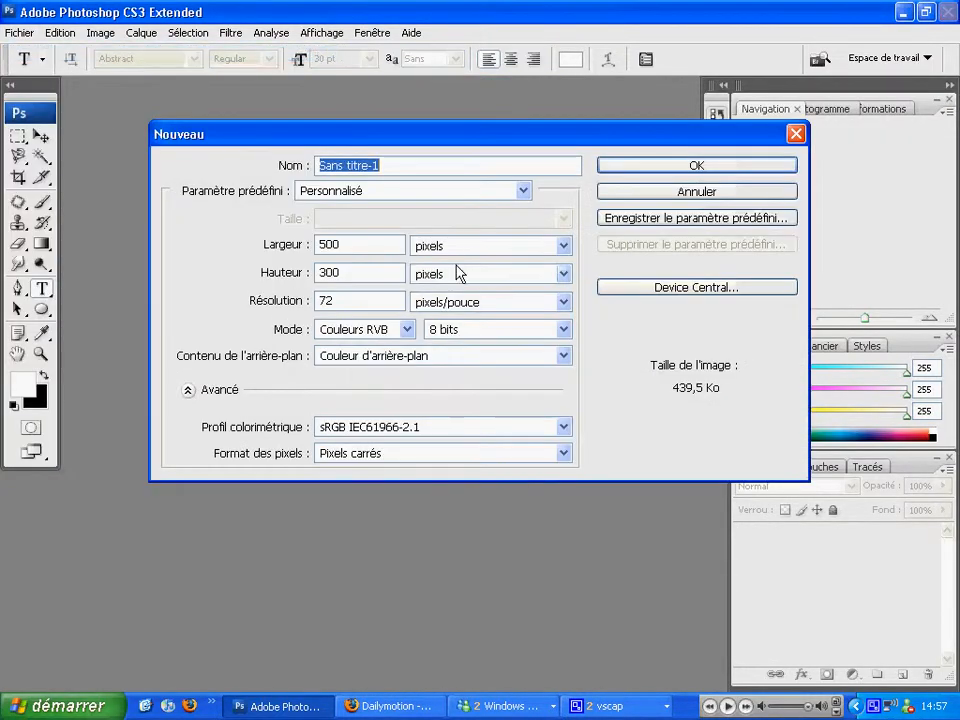
pyautogui.click(360, 243)
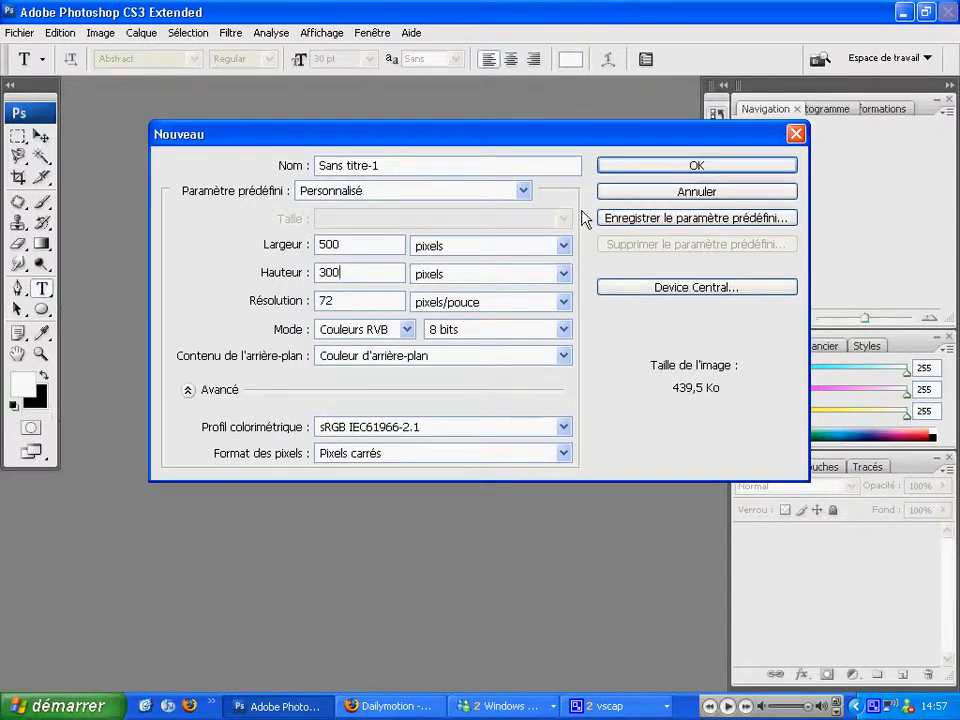
pyautogui.click(636, 165)
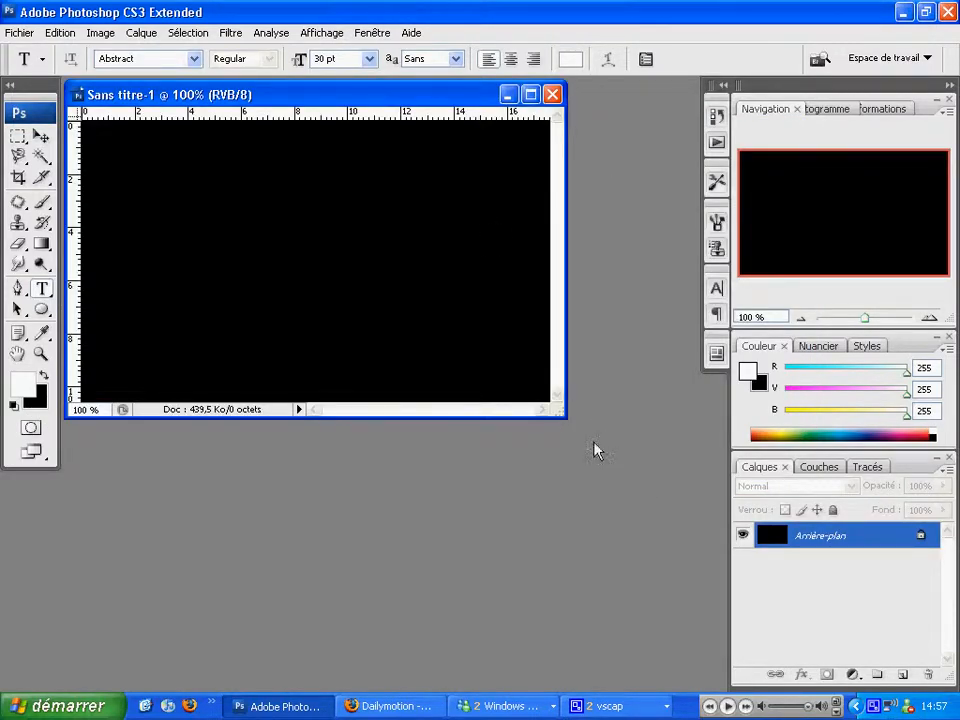
pyautogui.moveTo(561, 412); pyautogui.dragTo(683, 546)
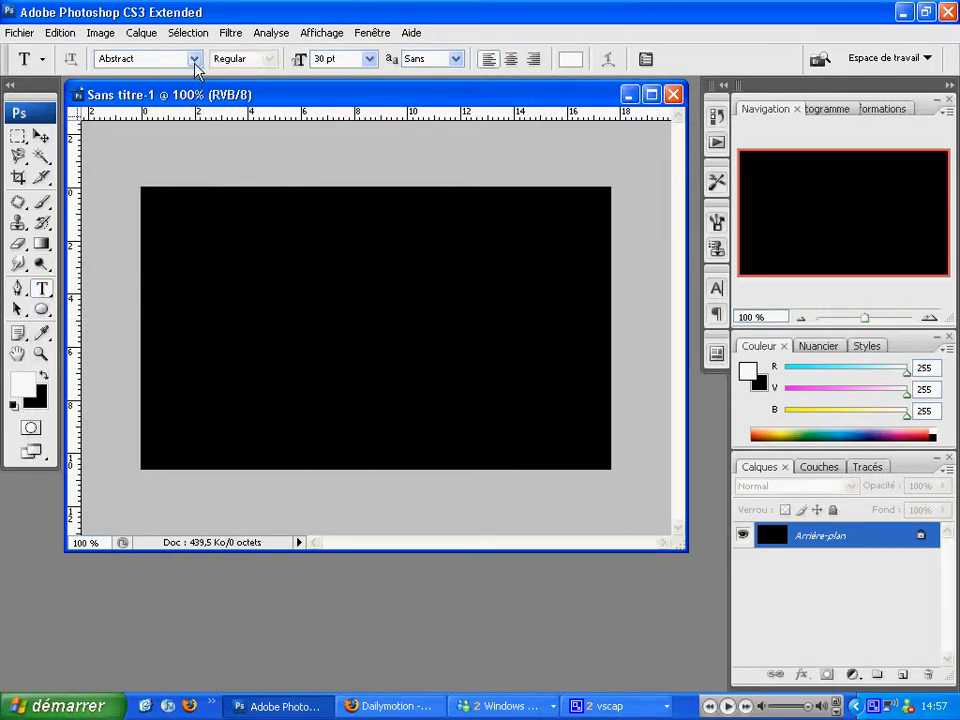
# Start a text line in the left half of the black canvas and erase the trial letters entered there
pyautogui.click(180, 338)
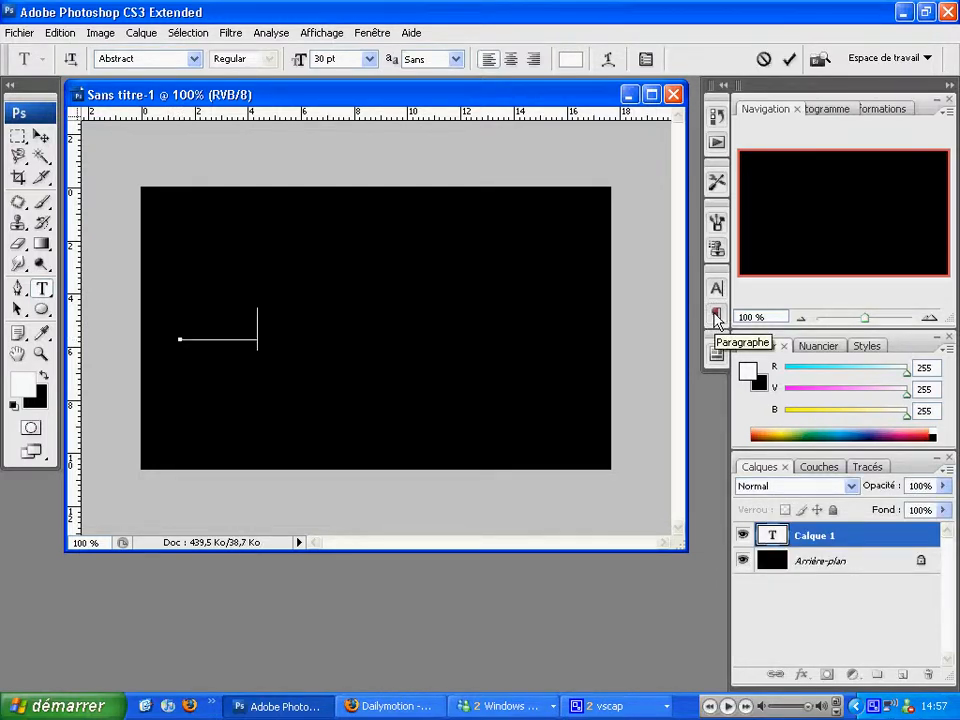
pyautogui.write('PAEJ')
pyautogui.press('BackSpace')
pyautogui.press('BackSpace')
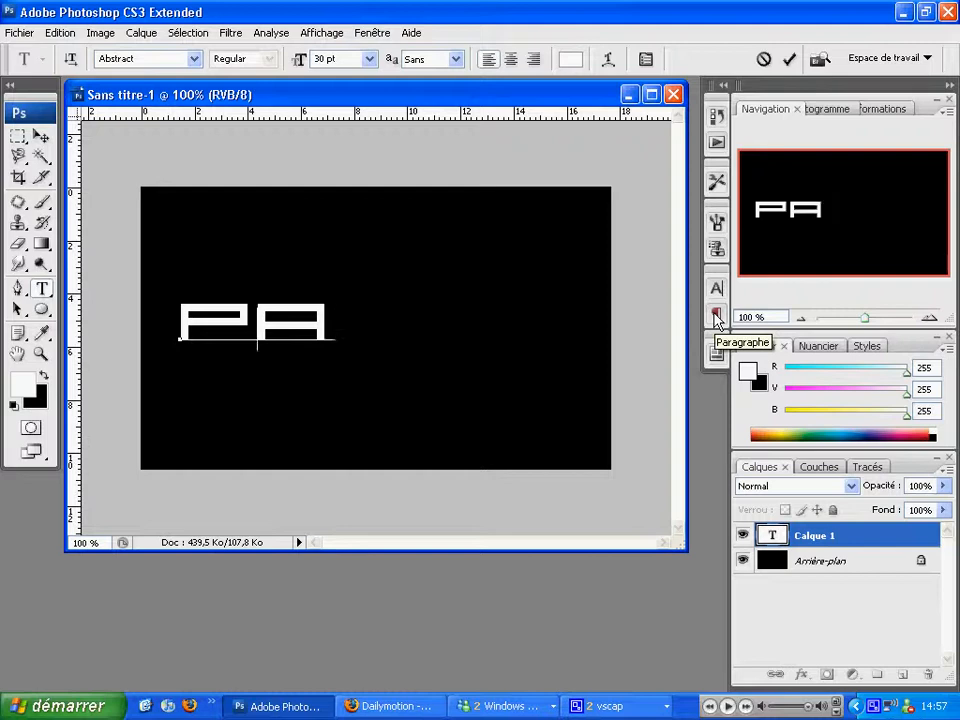
pyautogui.press('BackSpace')
pyautogui.press('BackSpace')
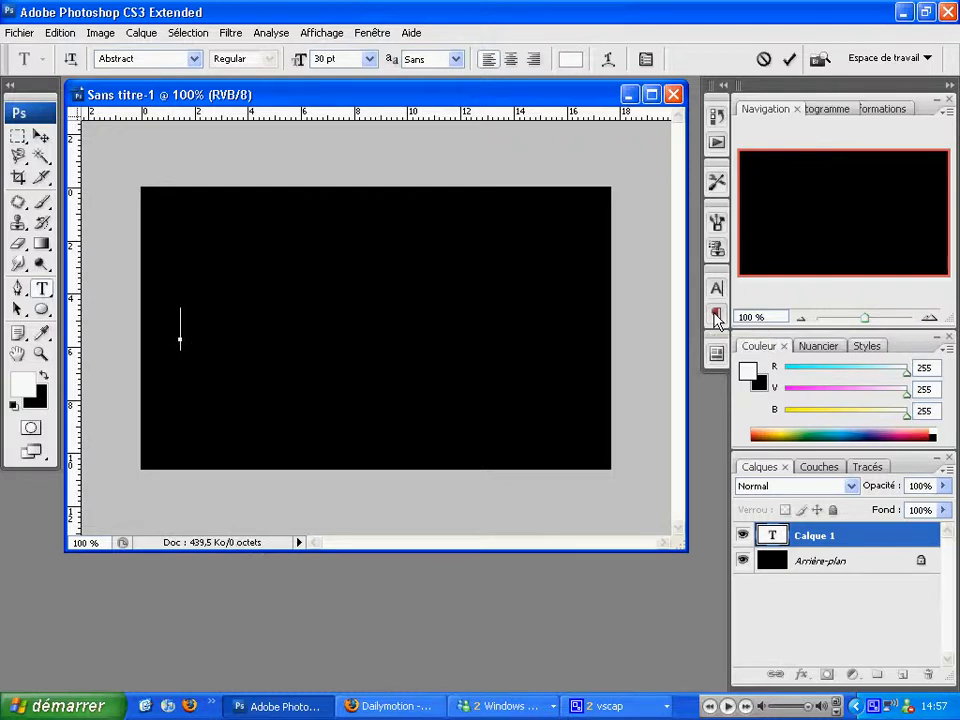
pyautogui.write('DAFONT')
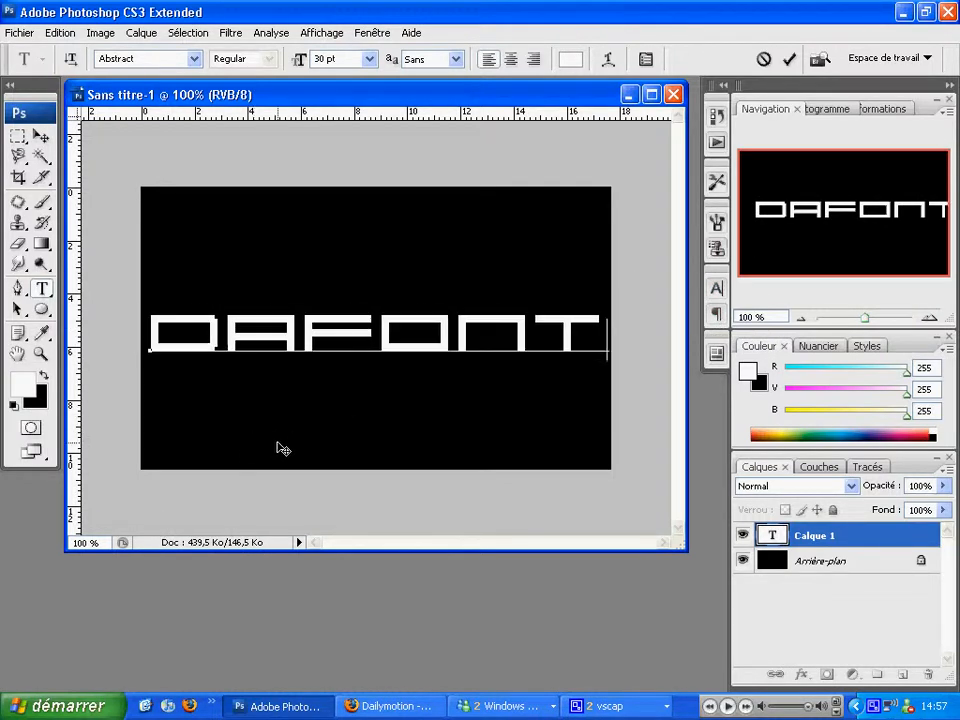
pyautogui.moveTo(278, 443); pyautogui.dragTo(273, 437)
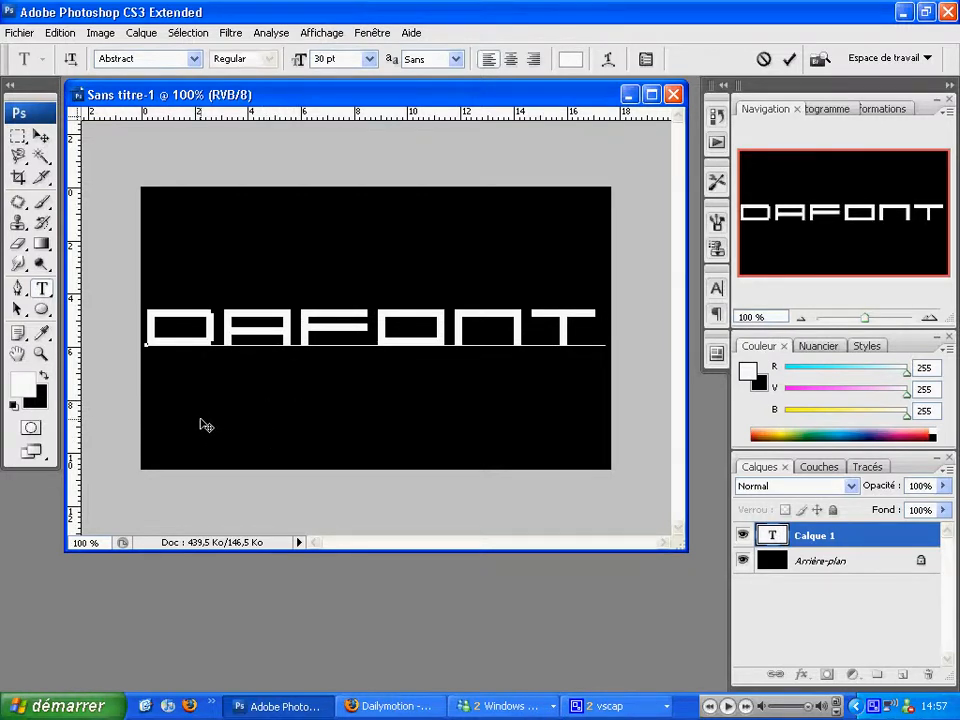
pyautogui.moveTo(200, 418); pyautogui.dragTo(205, 420)
pyautogui.press('BackSpace')
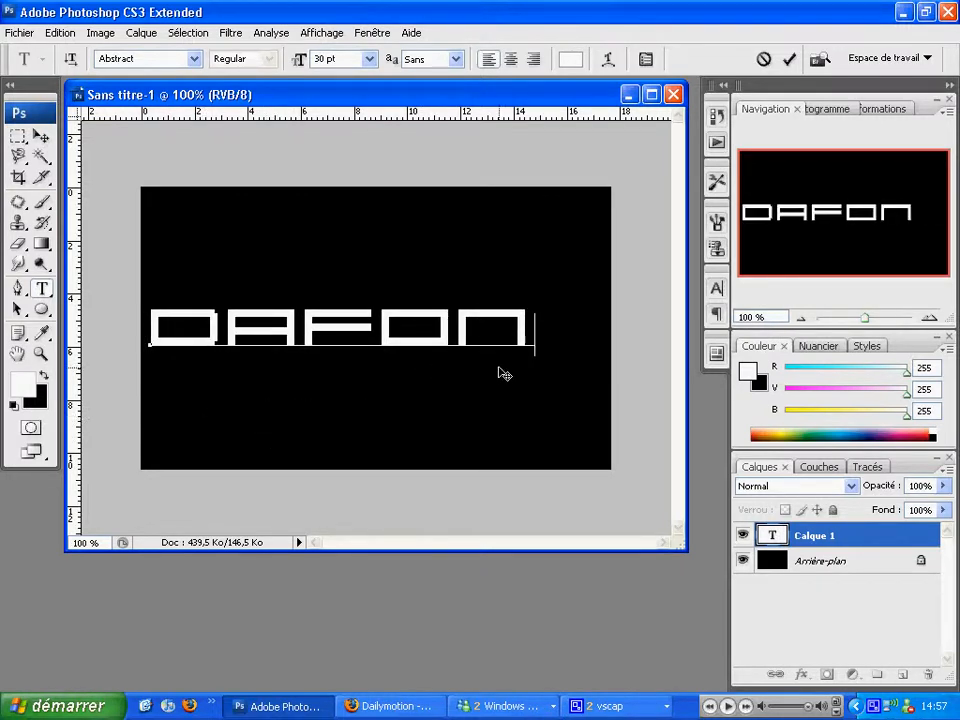
pyautogui.press('BackSpace')
pyautogui.press('BackSpace')
pyautogui.press('BackSpace')
pyautogui.press('BackSpace')
pyautogui.press('BackSpace')
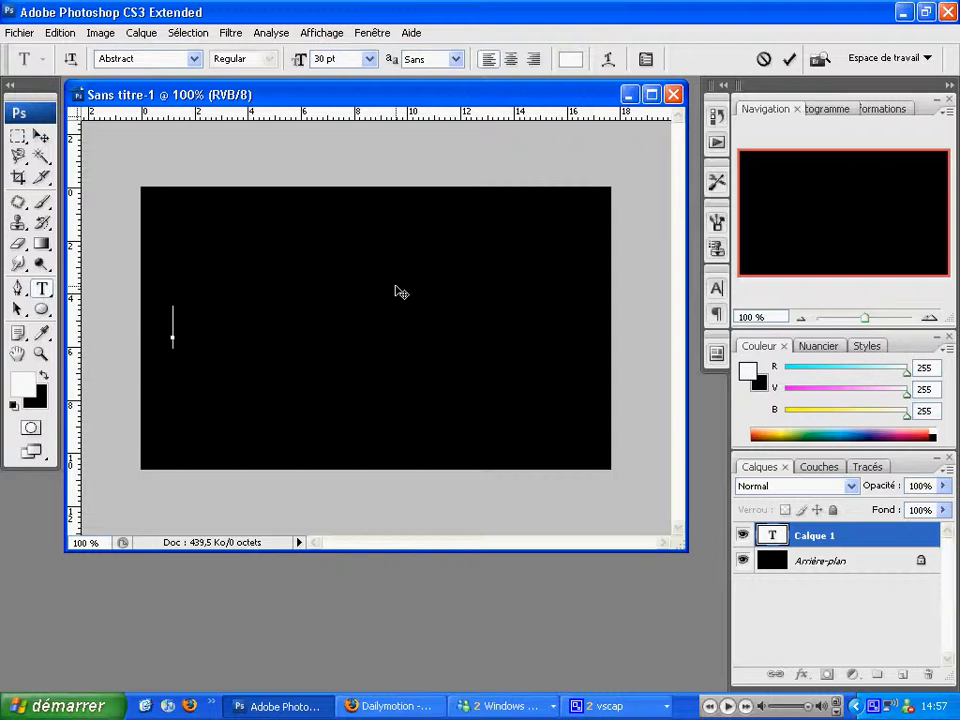
pyautogui.write('HACK')
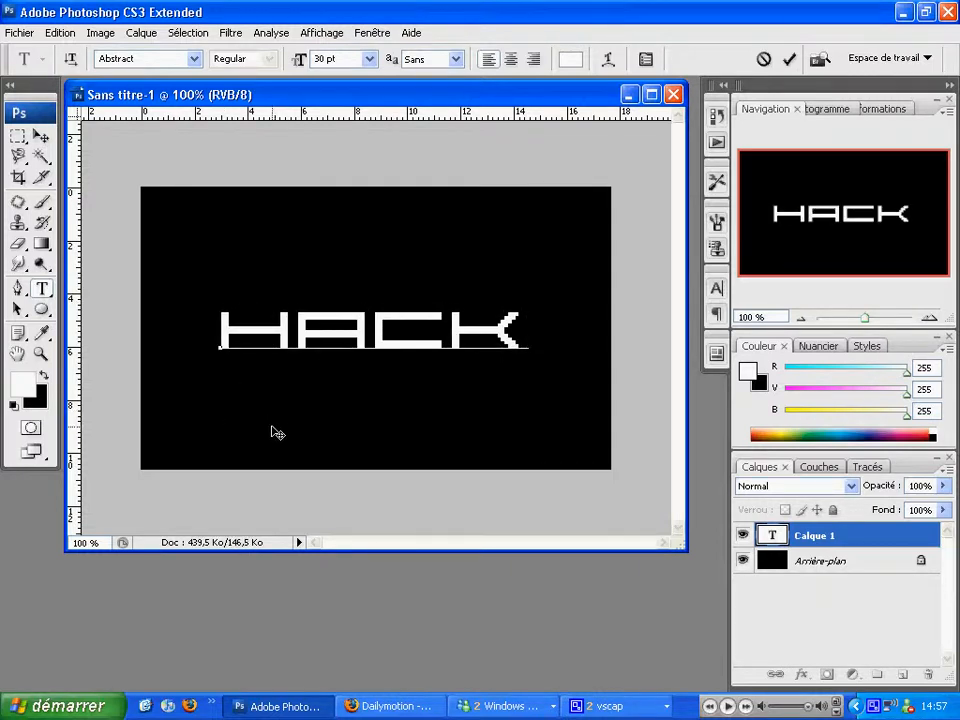
pyautogui.press('BackSpace')
pyautogui.press('BackSpace')
pyautogui.press('BackSpace')
pyautogui.press('BackSpace')
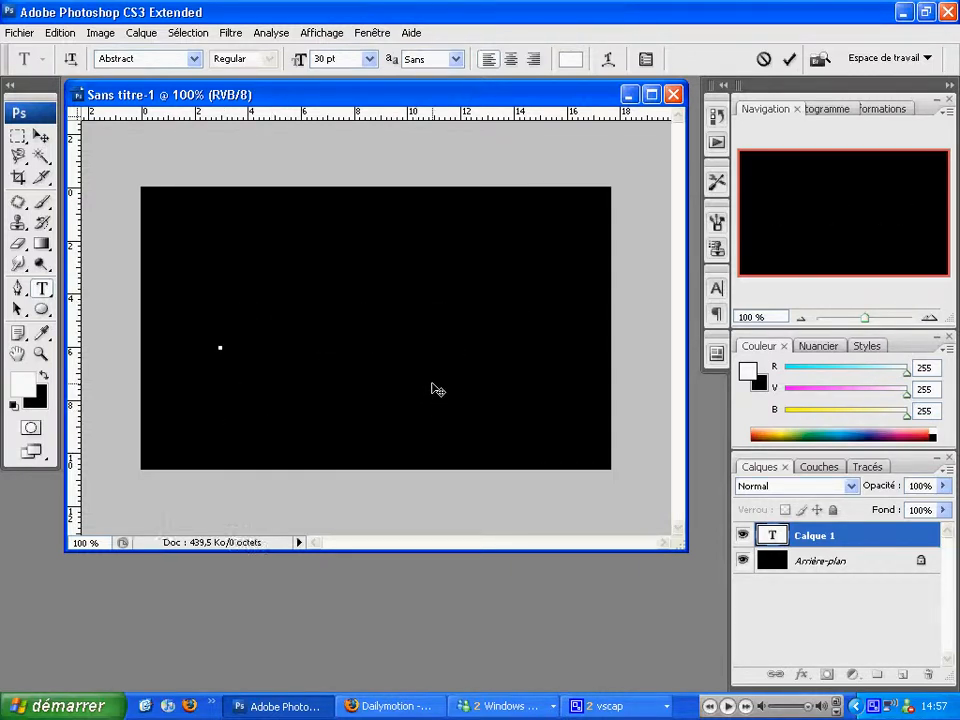
# Enter the text JIFINOU on the text layer and shift it slightly downward on the canvas
pyautogui.write('JIFINOIU')
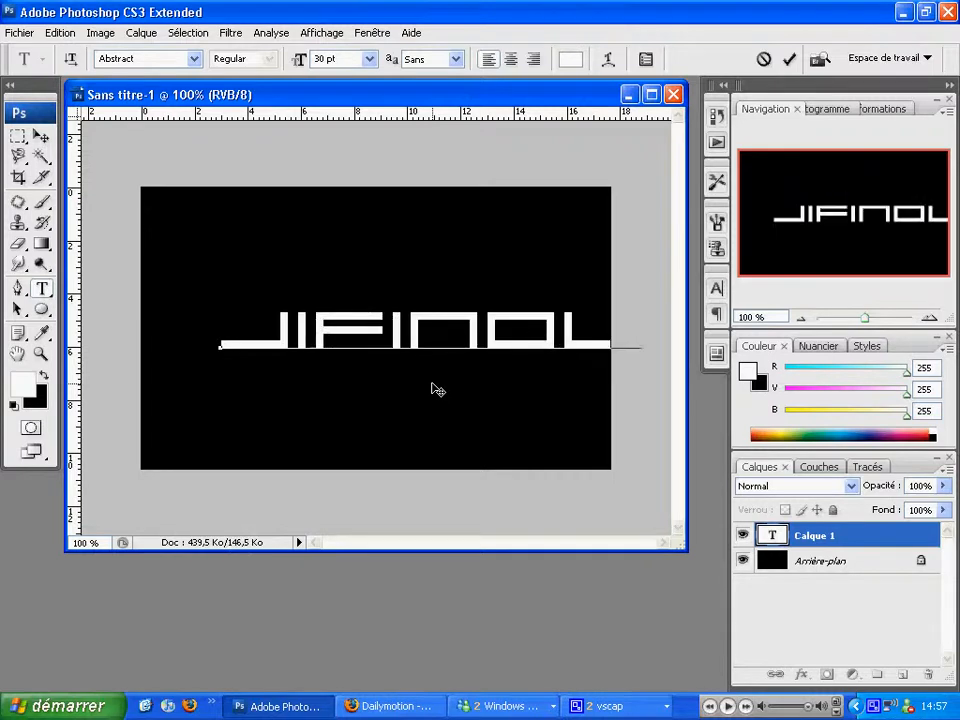
pyautogui.press('BackSpace')
pyautogui.press('BackSpace')
pyautogui.write('U')
pyautogui.click(866, 566)
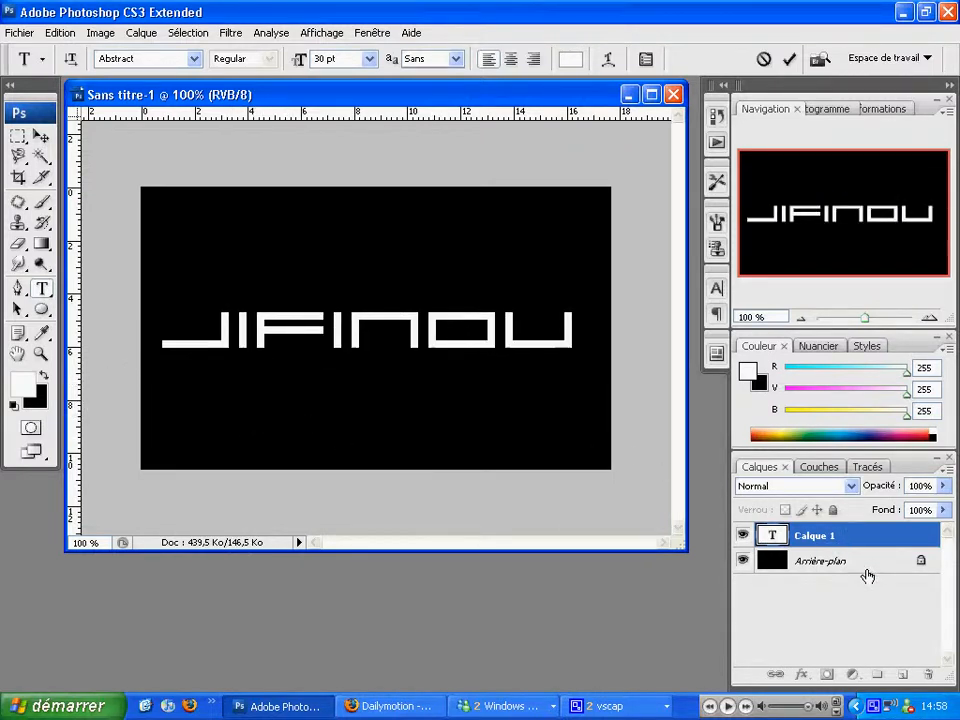
pyautogui.click(849, 538)
pyautogui.click(40, 138)
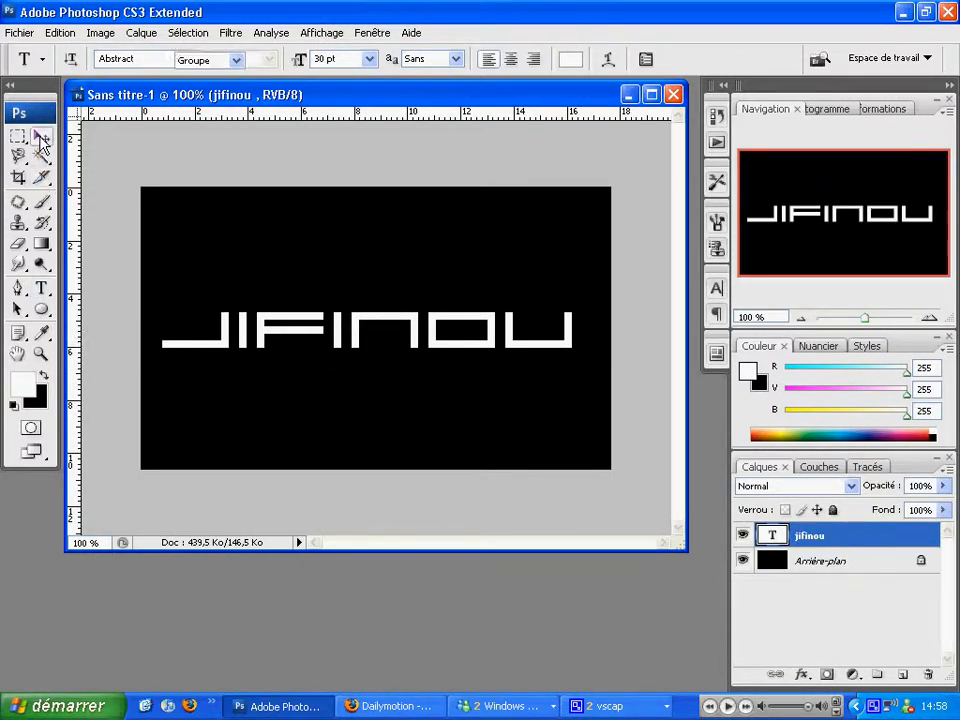
pyautogui.moveTo(272, 302)
pyautogui.mouseDown()
pyautogui.moveTo(270, 323)
pyautogui.moveTo(269, 309)
pyautogui.mouseUp()
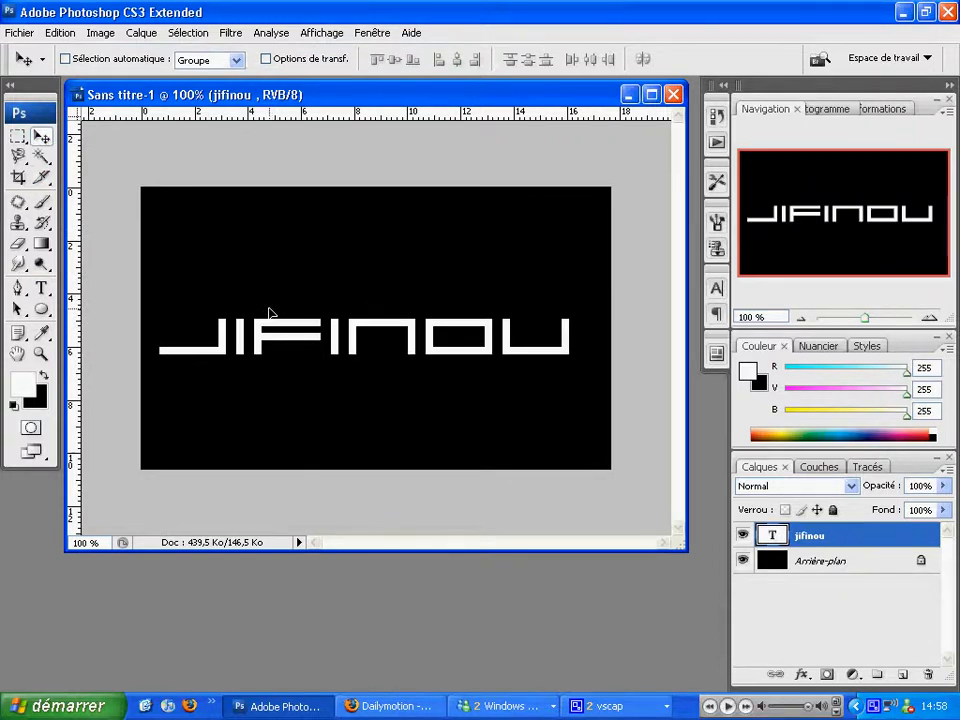
# Duplicate the Arrière-plan layer as "fond" and move the copy above the jifinou text layer
pyautogui.click(826, 566)
pyautogui.rightClick(862, 571)
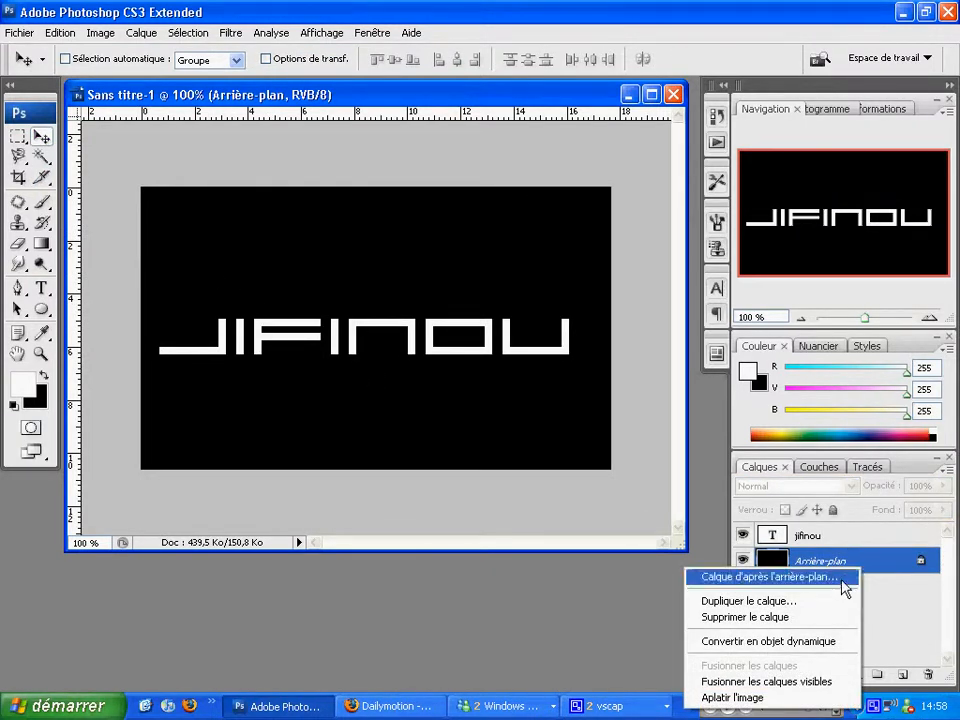
pyautogui.click(838, 563)
pyautogui.rightClick(850, 562)
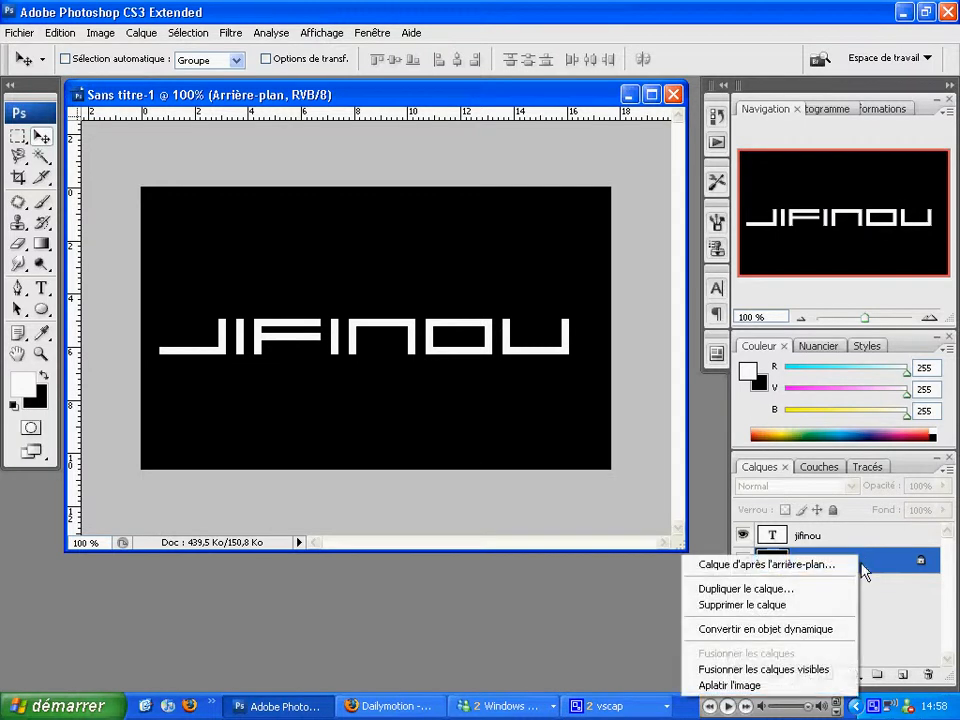
pyautogui.click(831, 588)
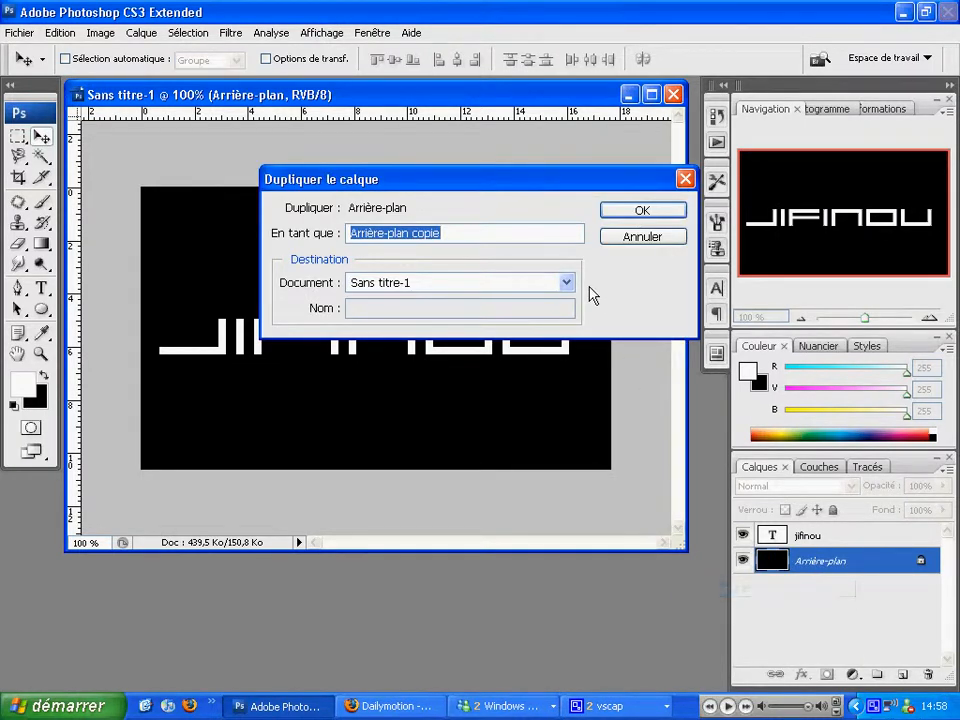
pyautogui.write('fond')
pyautogui.press('Return')
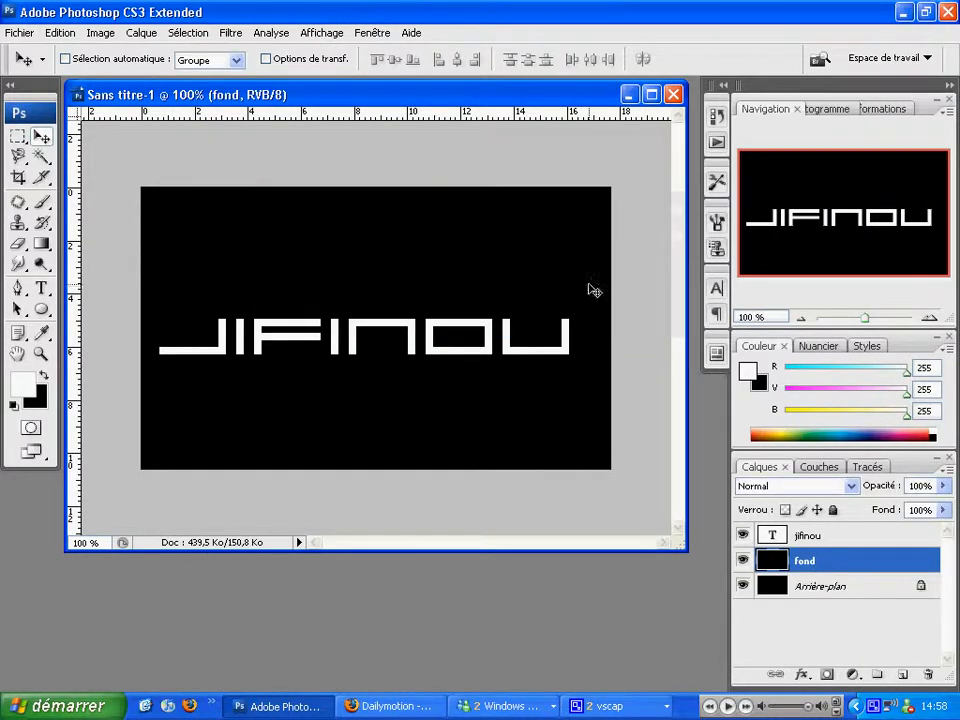
pyautogui.click(840, 538)
pyautogui.click(838, 565)
pyautogui.moveTo(842, 566); pyautogui.dragTo(841, 524)
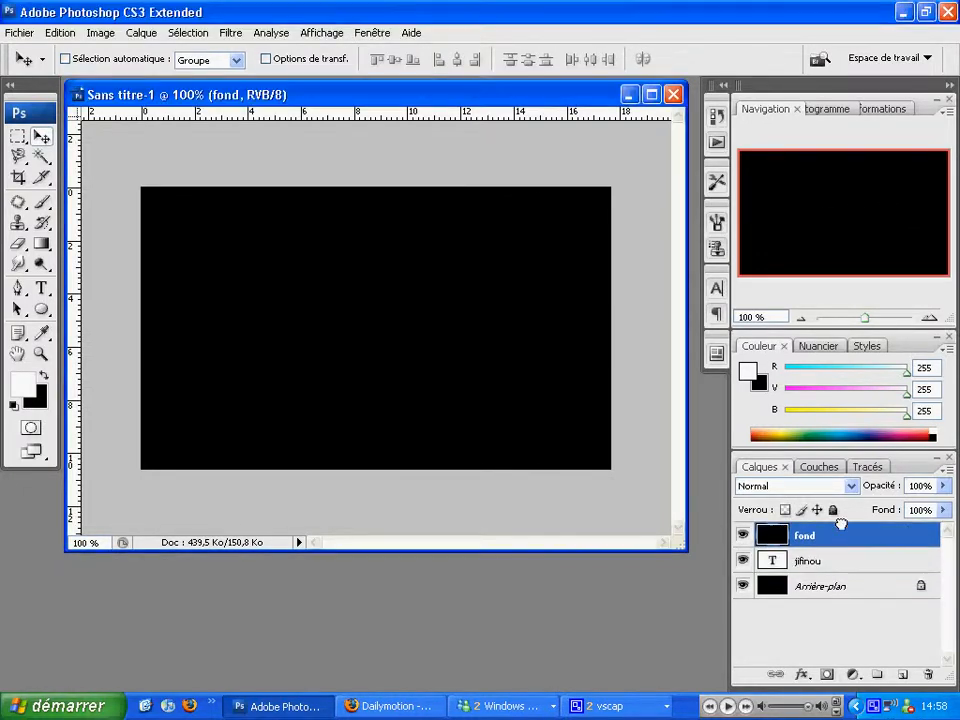
# Duplicate the jifinou text layer under its default name and move the copy above the fond layer
pyautogui.click(833, 566)
pyautogui.click(827, 538)
pyautogui.click(830, 566)
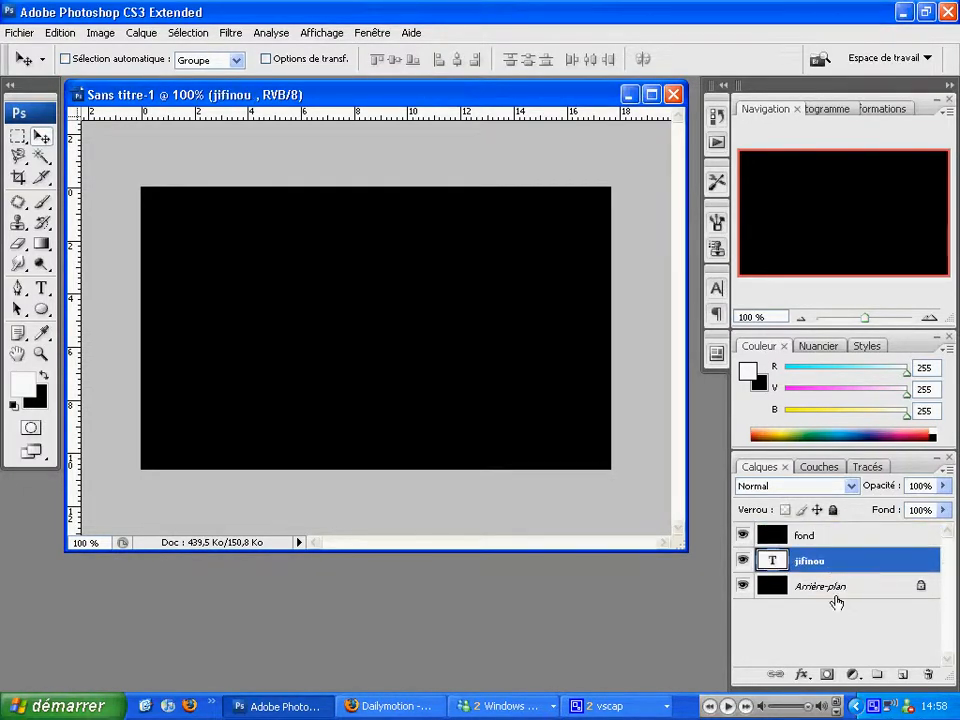
pyautogui.click(836, 588)
pyautogui.click(836, 563)
pyautogui.rightClick(836, 563)
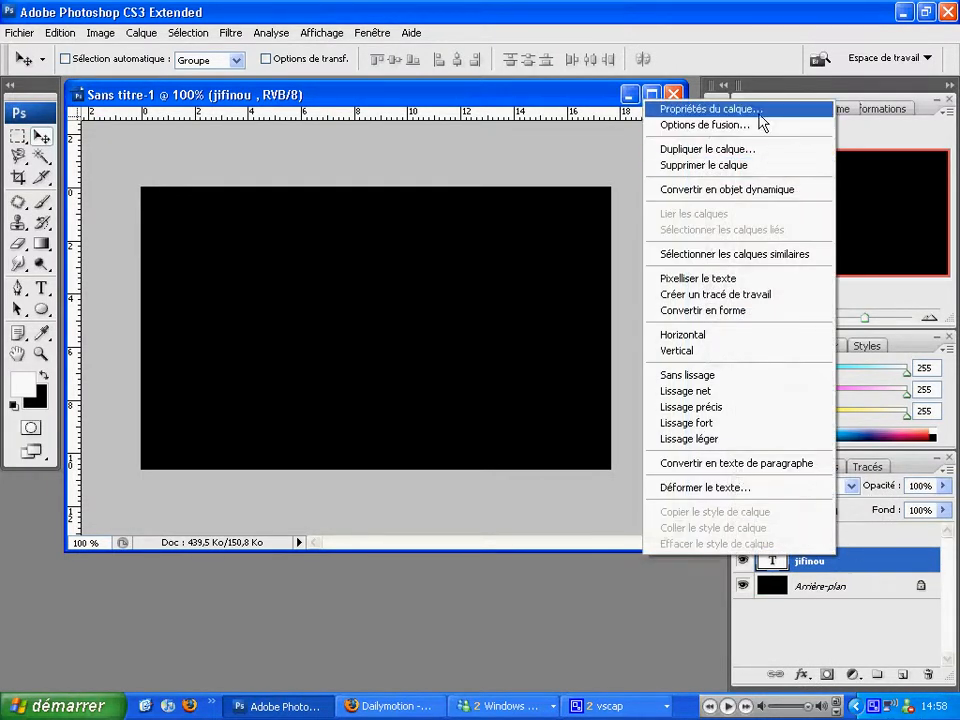
pyautogui.click(759, 157)
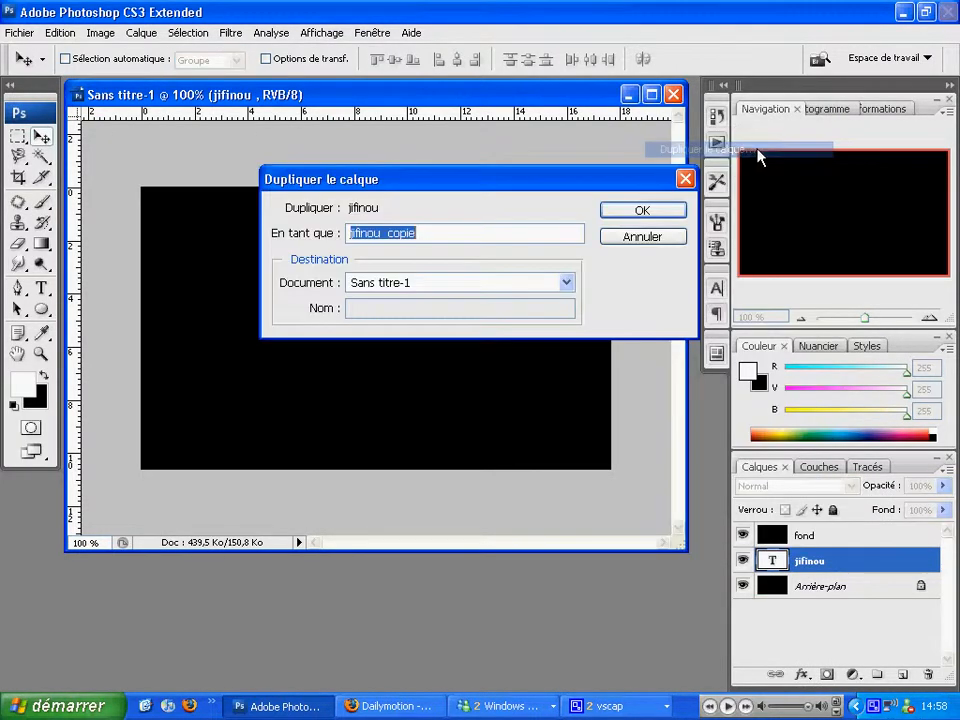
pyautogui.click(648, 207)
pyautogui.moveTo(852, 562); pyautogui.dragTo(845, 534)
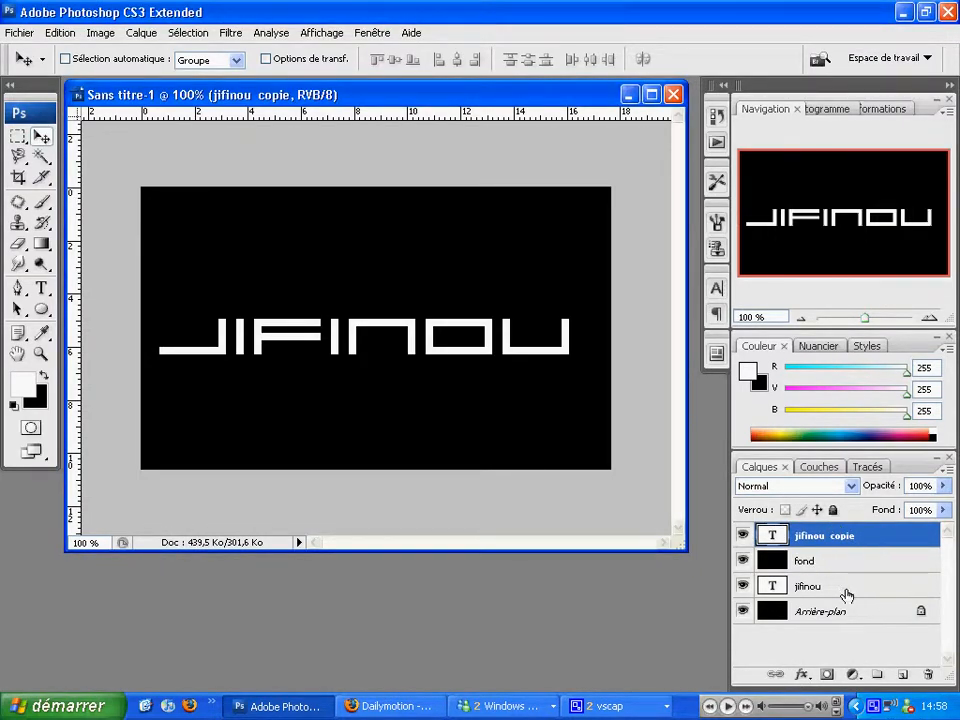
# Merge the jifinou copy down into the fond layer and check the layers by toggling their visibility
pyautogui.click(815, 620)
pyautogui.click(826, 541)
pyautogui.hotkey('ctrl', 'e')
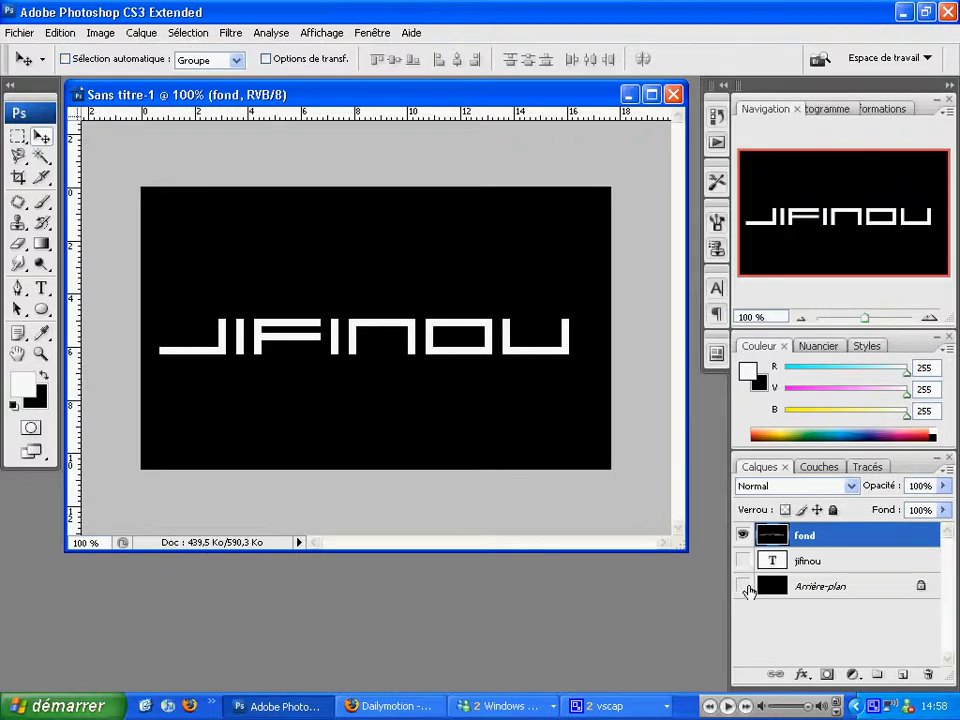
pyautogui.moveTo(743, 585)
pyautogui.mouseDown()
pyautogui.moveTo(742, 543)
pyautogui.moveTo(743, 587)
pyautogui.mouseUp()
pyautogui.click(742, 537)
# Rotate the canvas 90° counterclockwise and enlarge the document window to fit the upright image
pyautogui.click(92, 36)
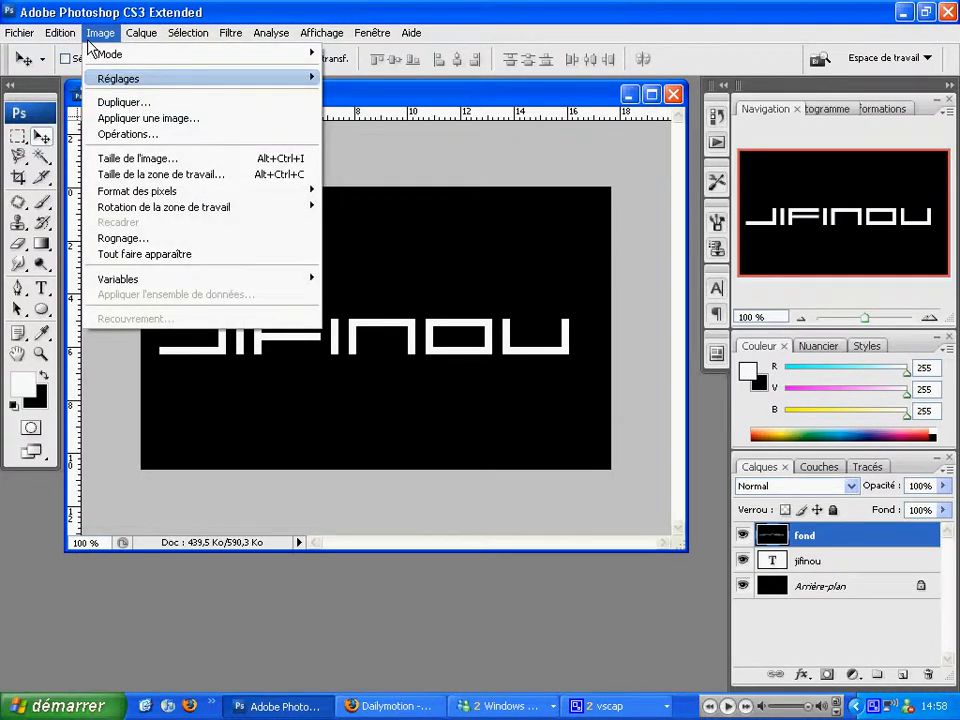
pyautogui.moveTo(277, 208)
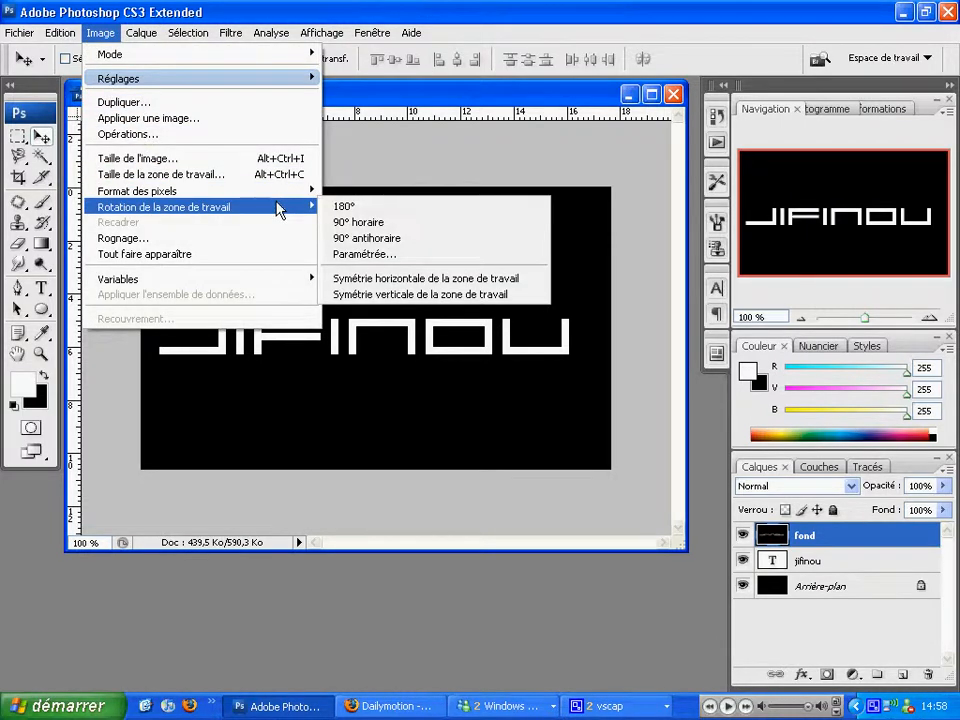
pyautogui.click(418, 240)
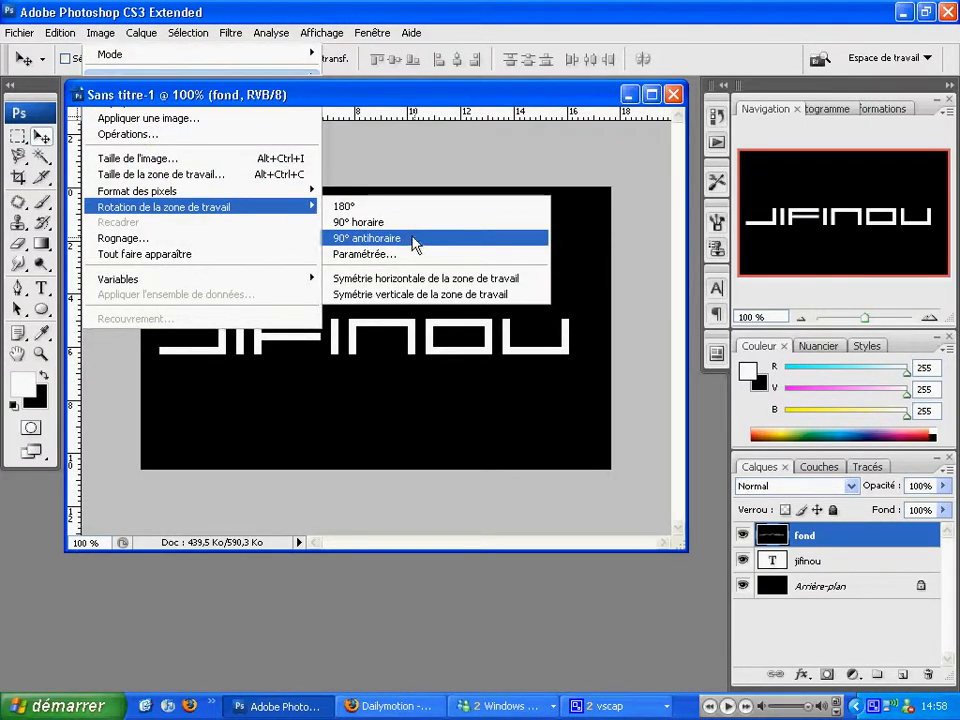
pyautogui.moveTo(686, 550); pyautogui.dragTo(700, 690)
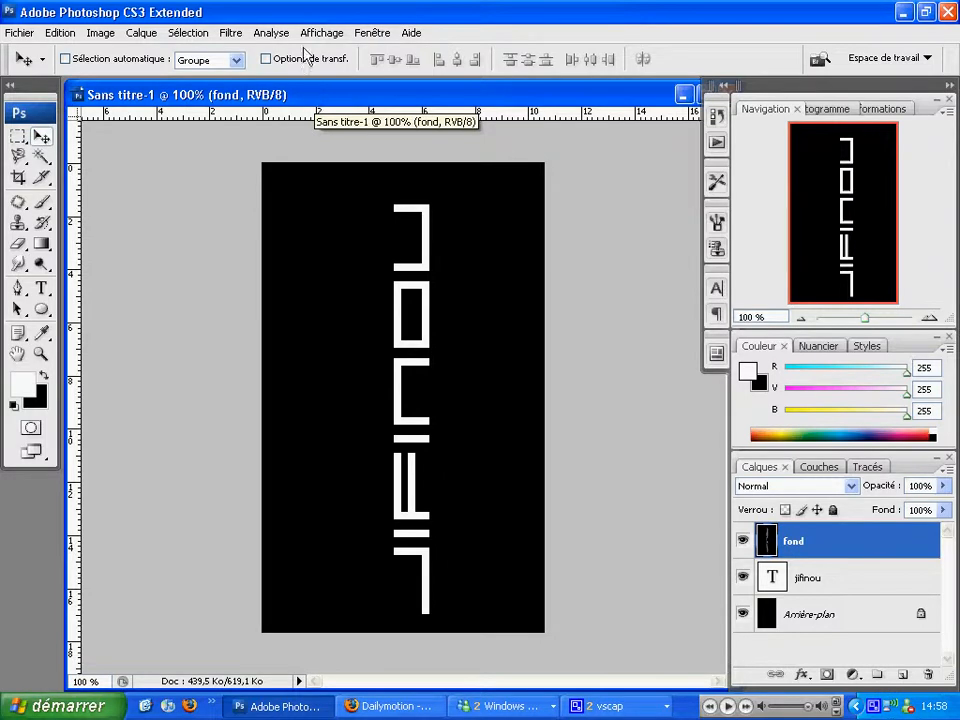
# Apply the Soufflerie (Wind) filter to the fond layer with effect Soufflerie from Droite, and repeat it twice
pyautogui.click(236, 34)
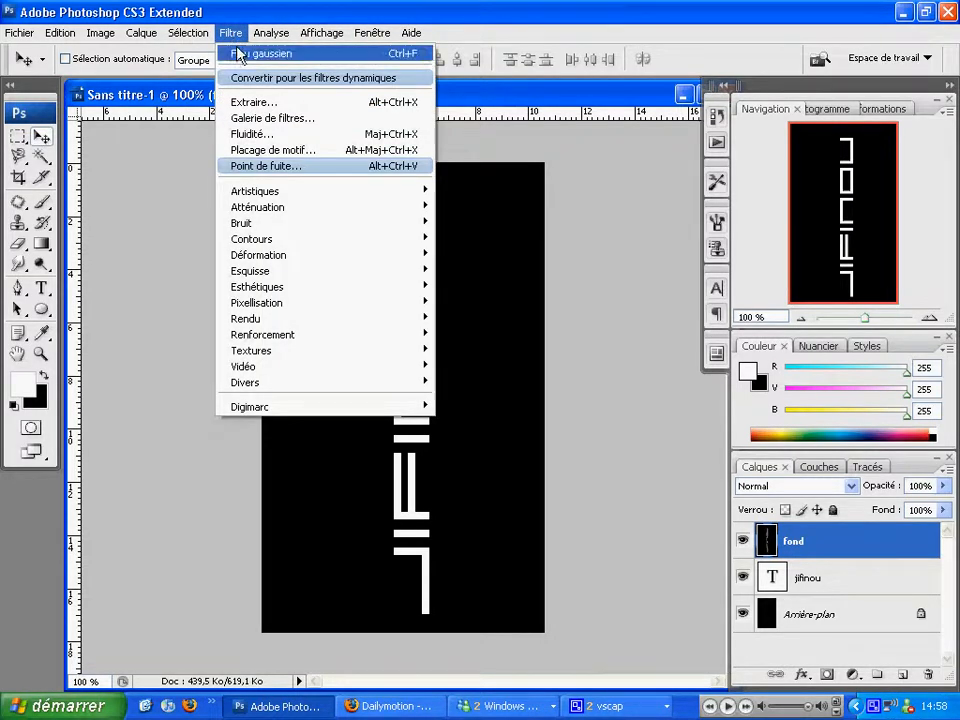
pyautogui.moveTo(418, 288)
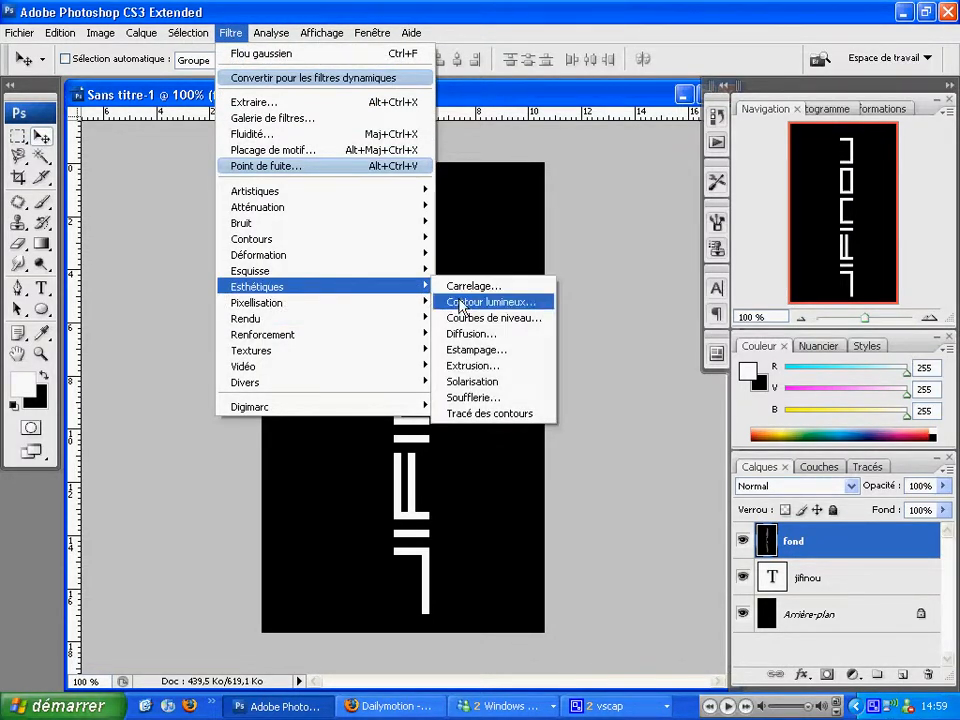
pyautogui.click(517, 402)
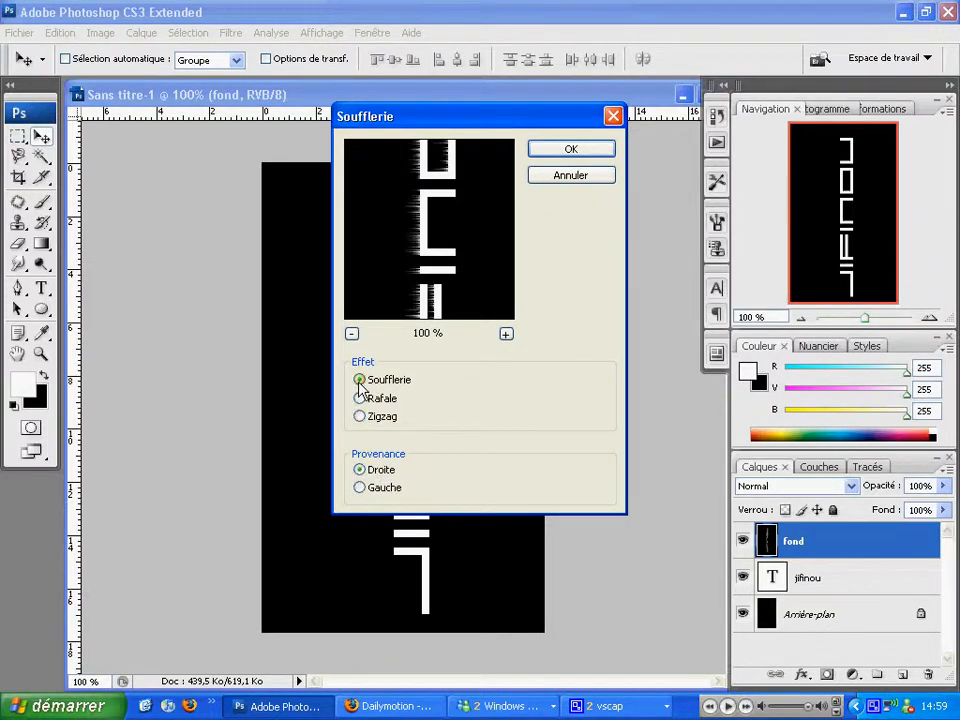
pyautogui.click(556, 149)
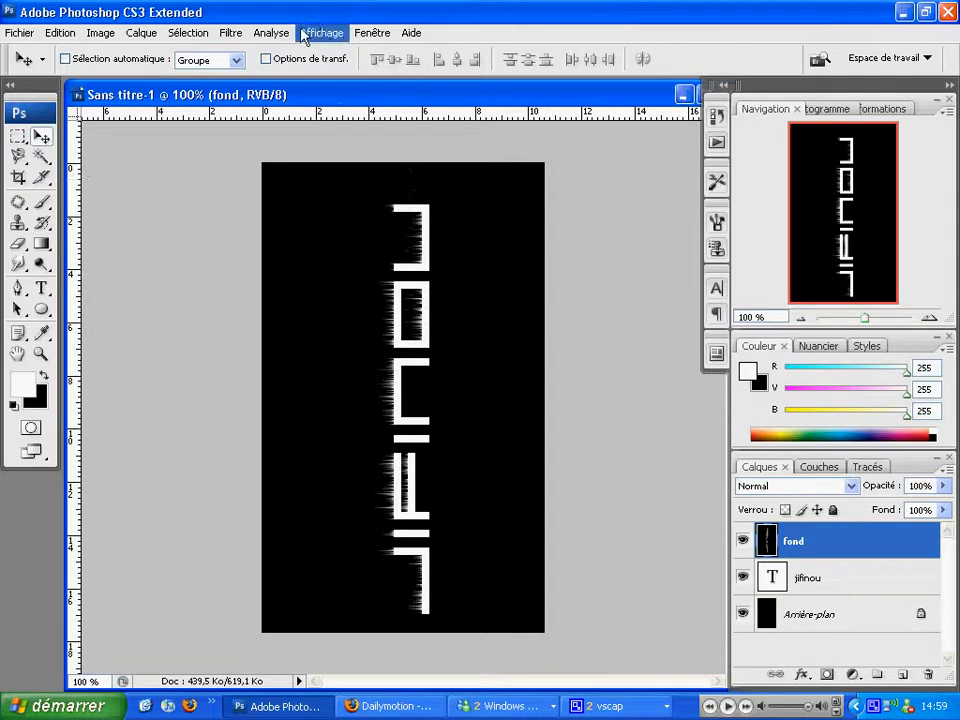
pyautogui.click(232, 33)
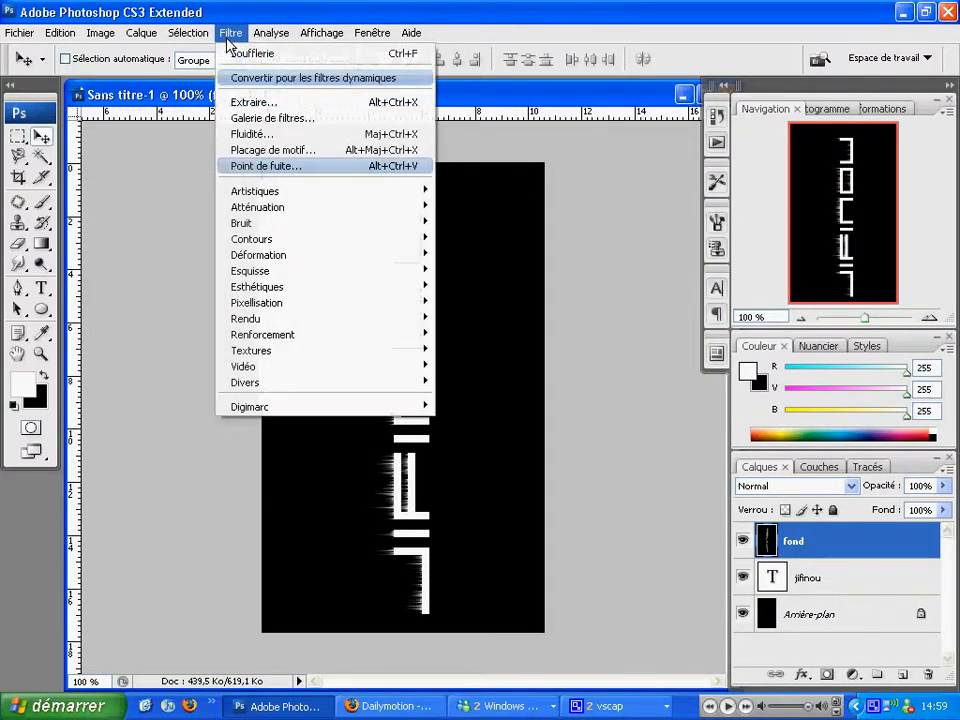
pyautogui.click(232, 58)
pyautogui.click(230, 35)
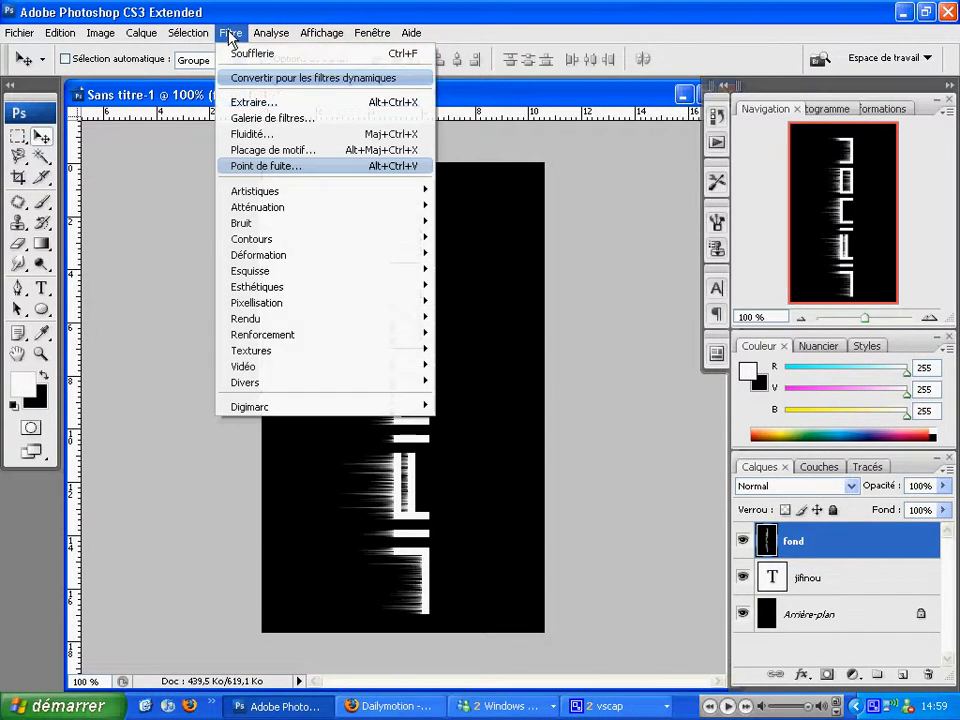
pyautogui.click(300, 53)
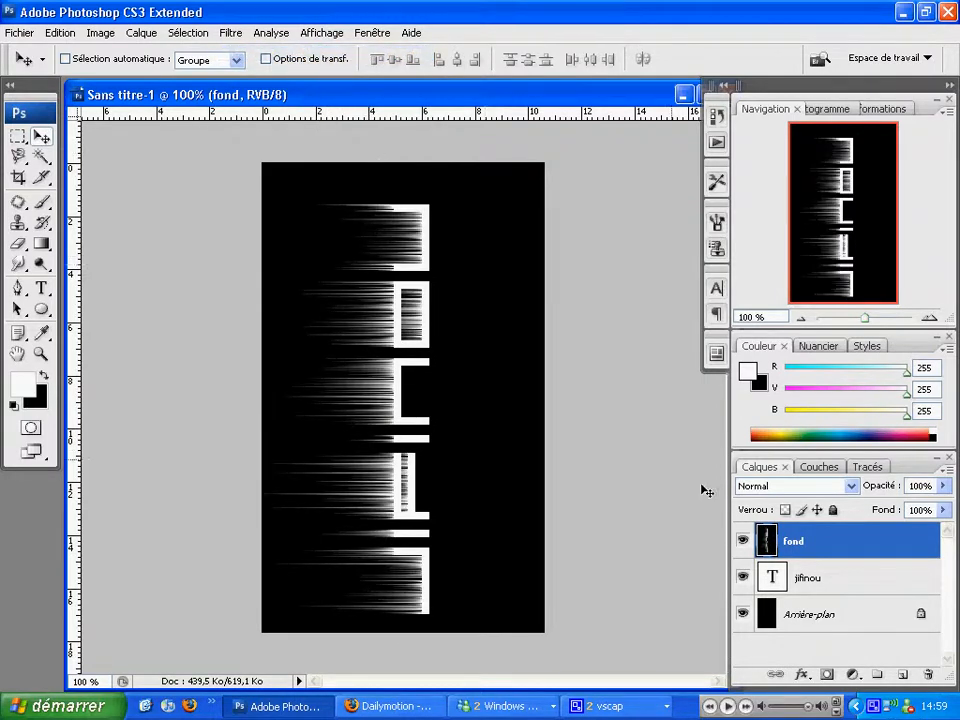
# Rotate the canvas 90° clockwise to set the text horizontal again
pyautogui.click(100, 32)
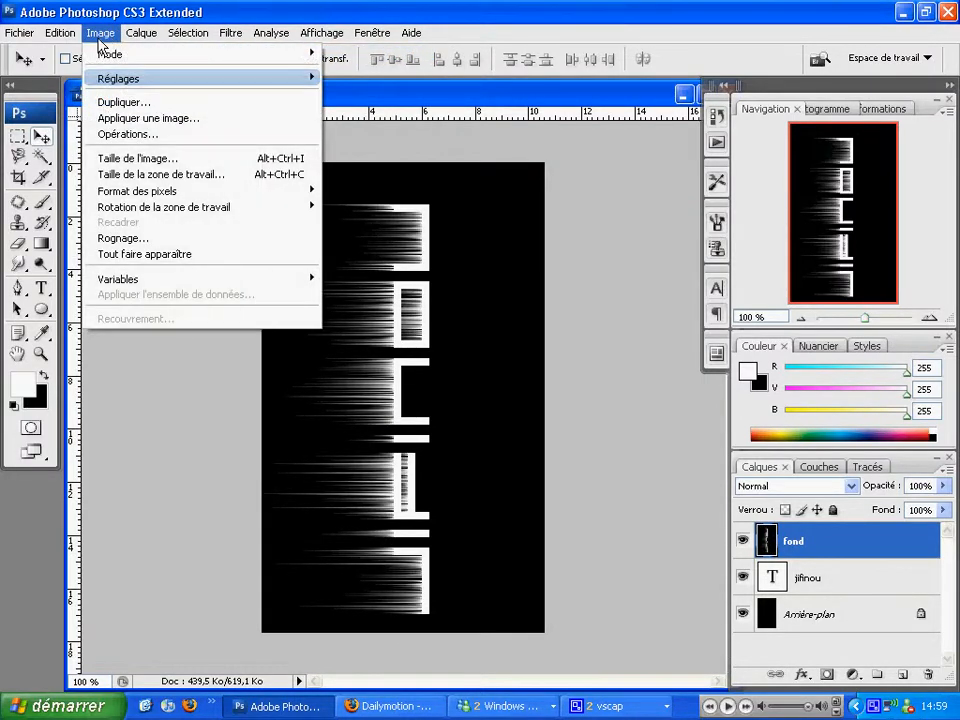
pyautogui.moveTo(264, 210)
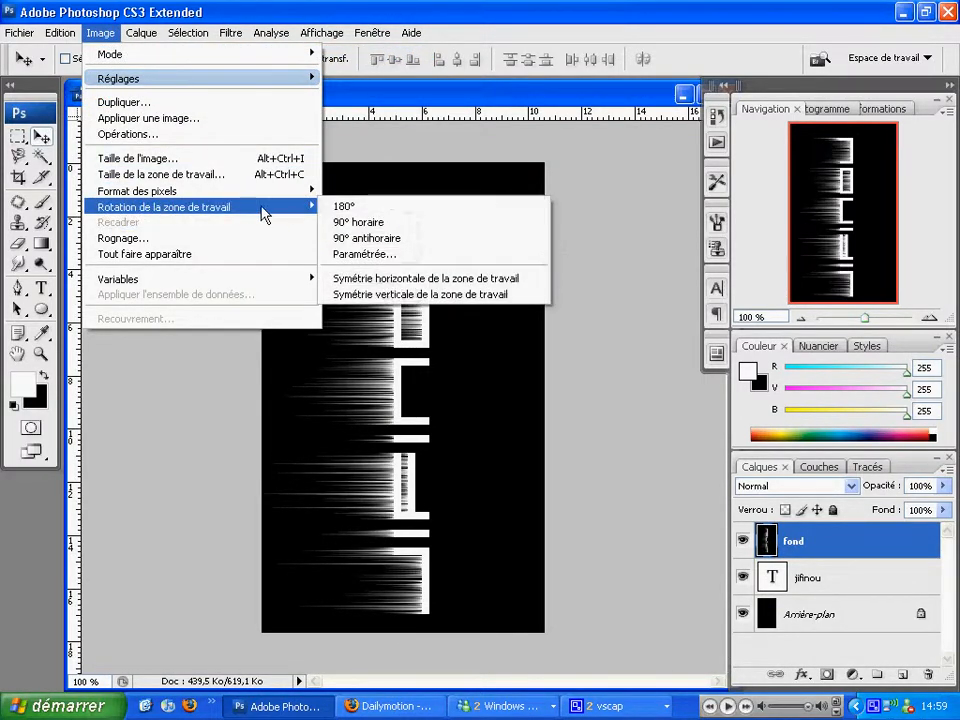
pyautogui.click(413, 222)
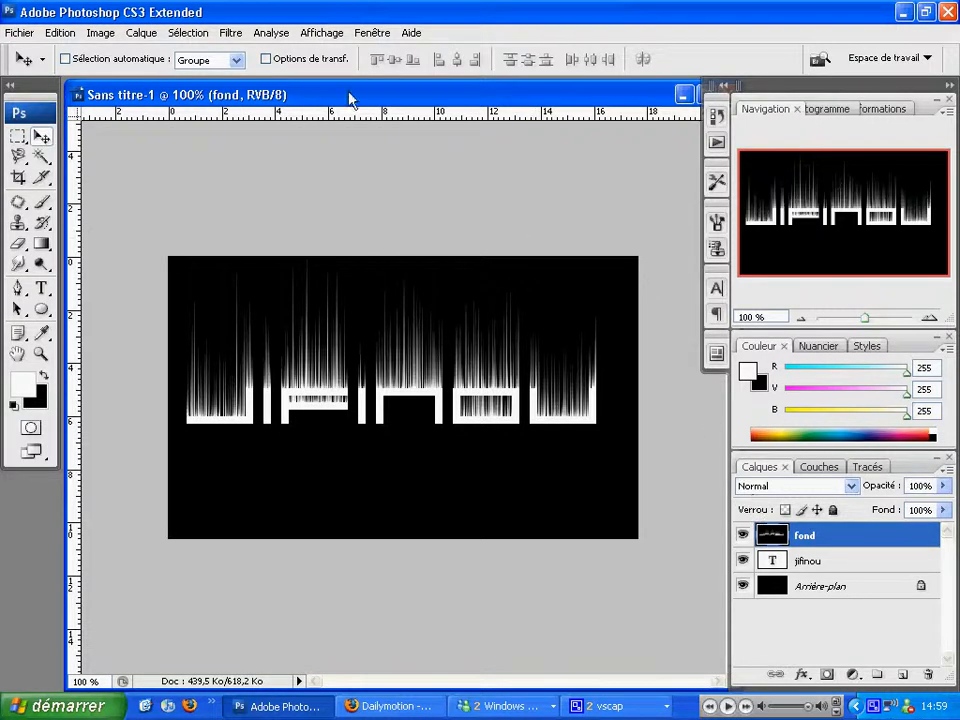
# Apply a Flou gaussien (Gaussian Blur) with a radius of 5,0 pixels to the fond layer
pyautogui.click(228, 38)
pyautogui.moveTo(390, 258)
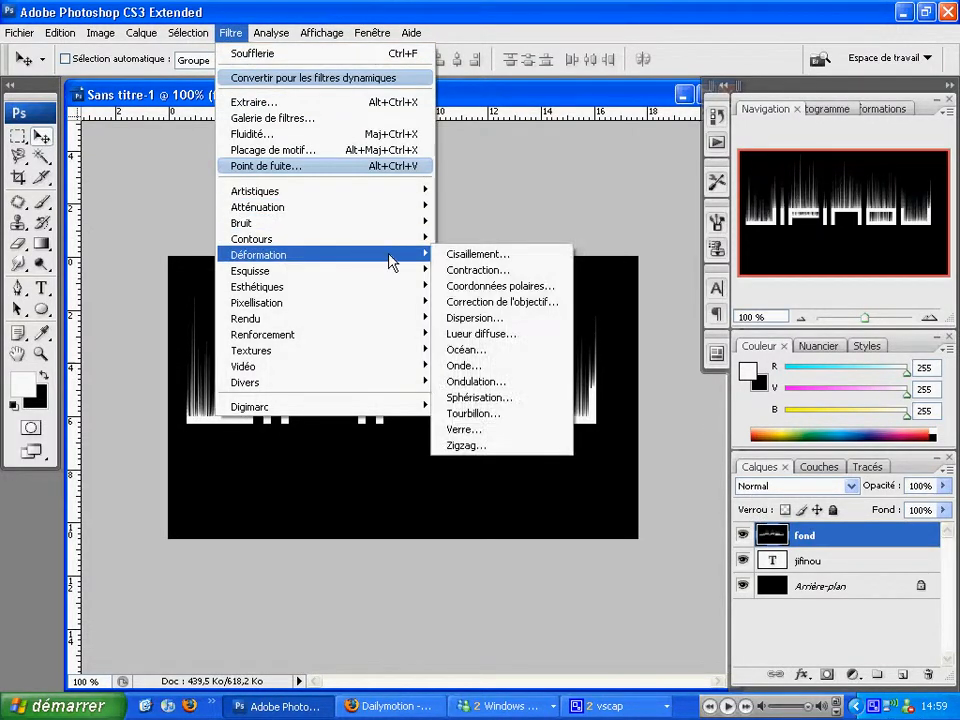
pyautogui.moveTo(396, 210)
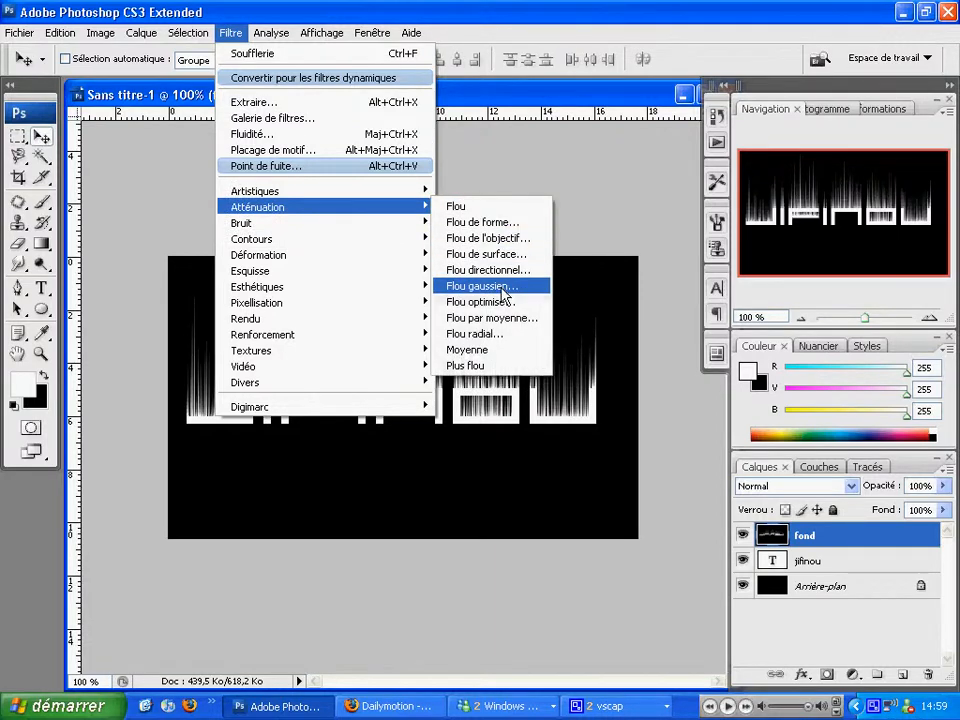
pyautogui.click(505, 289)
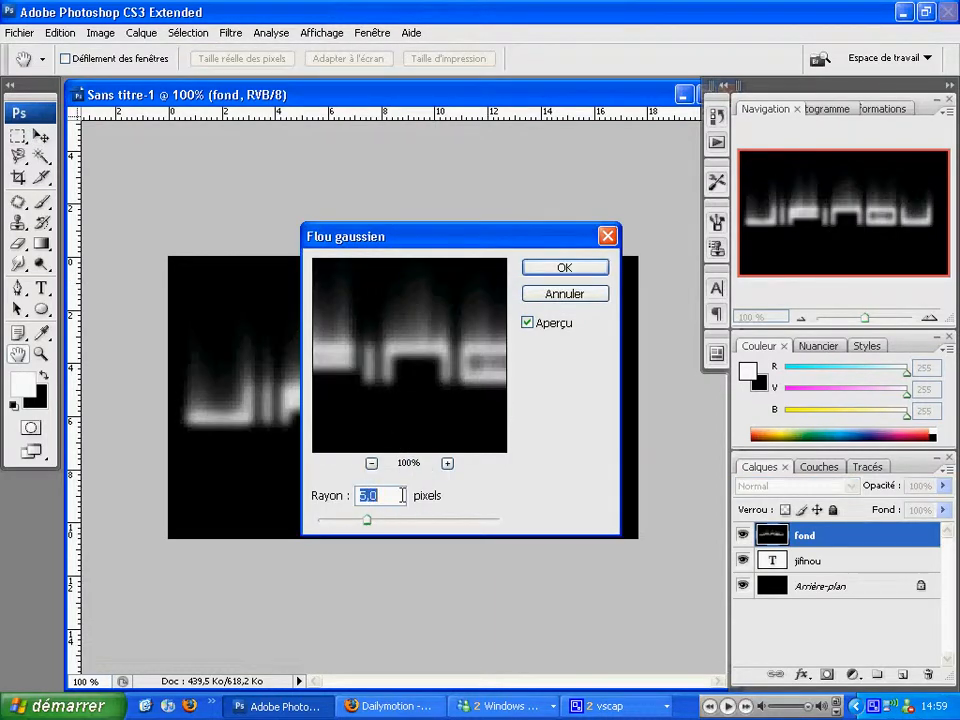
pyautogui.click(564, 267)
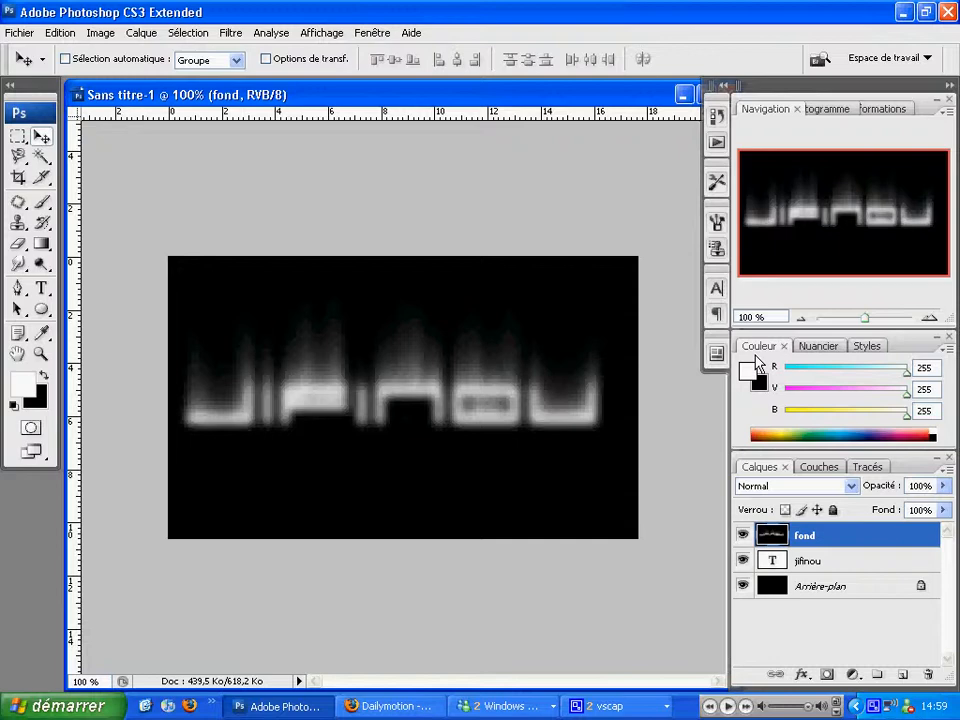
# Colorize the fond layer orange using Teinte/Saturation with Redéfinir enabled, hue 40 and saturation 100
pyautogui.hotkey('ctrl', 'u')
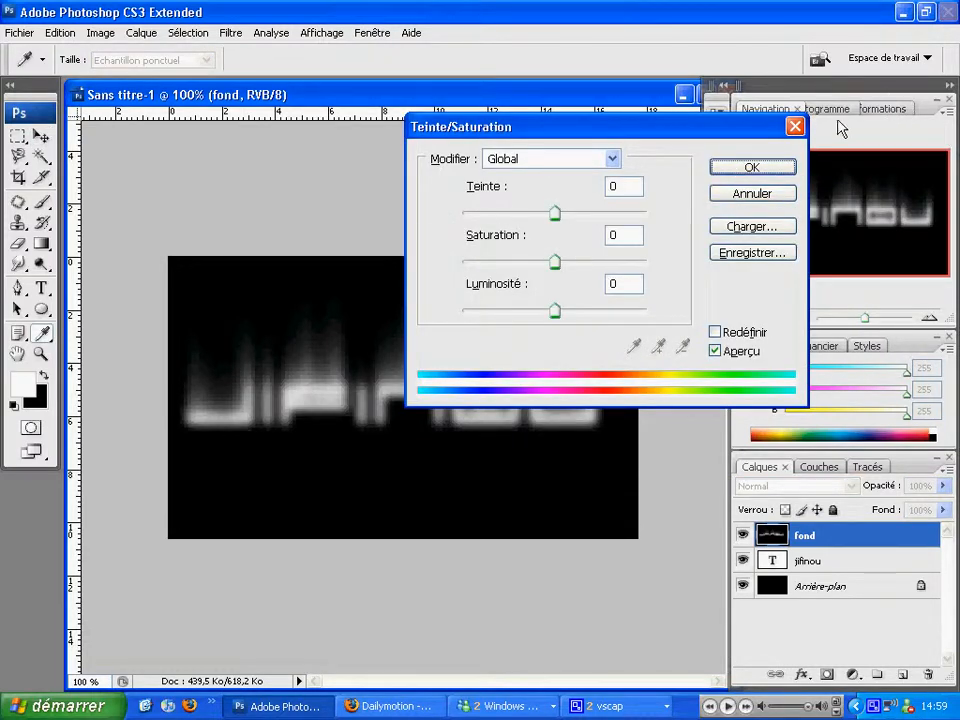
pyautogui.click(795, 126)
pyautogui.click(100, 32)
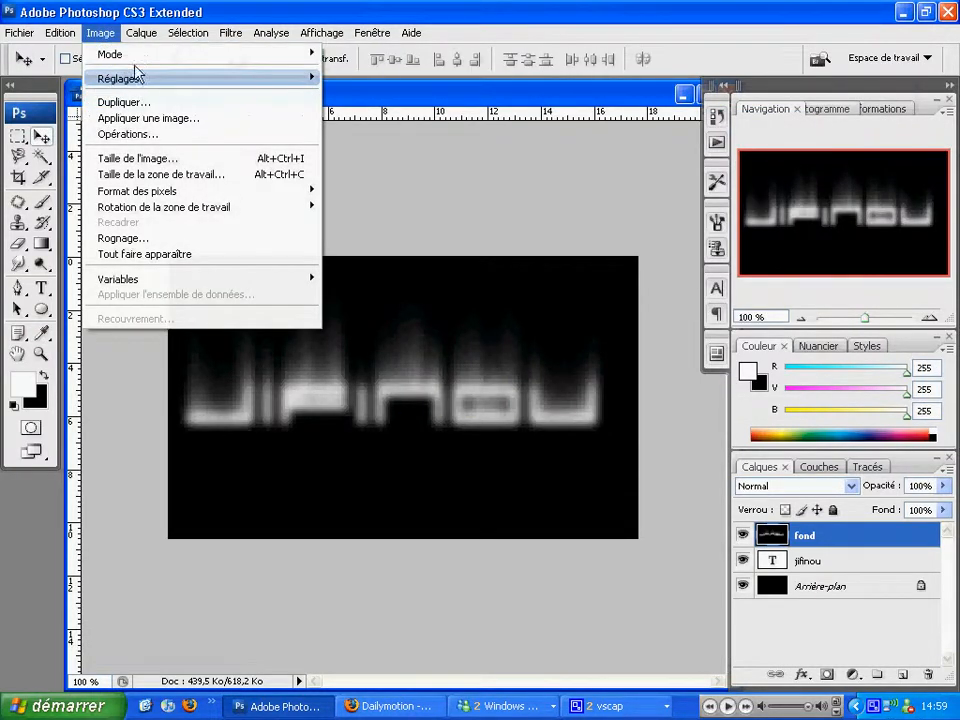
pyautogui.moveTo(190, 80)
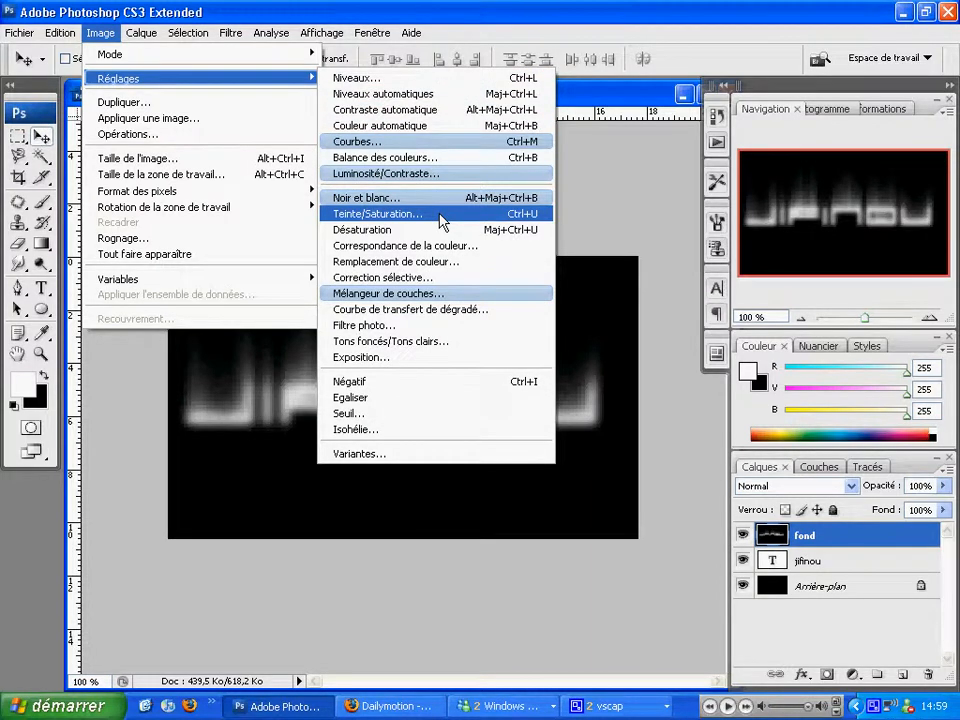
pyautogui.click(441, 214)
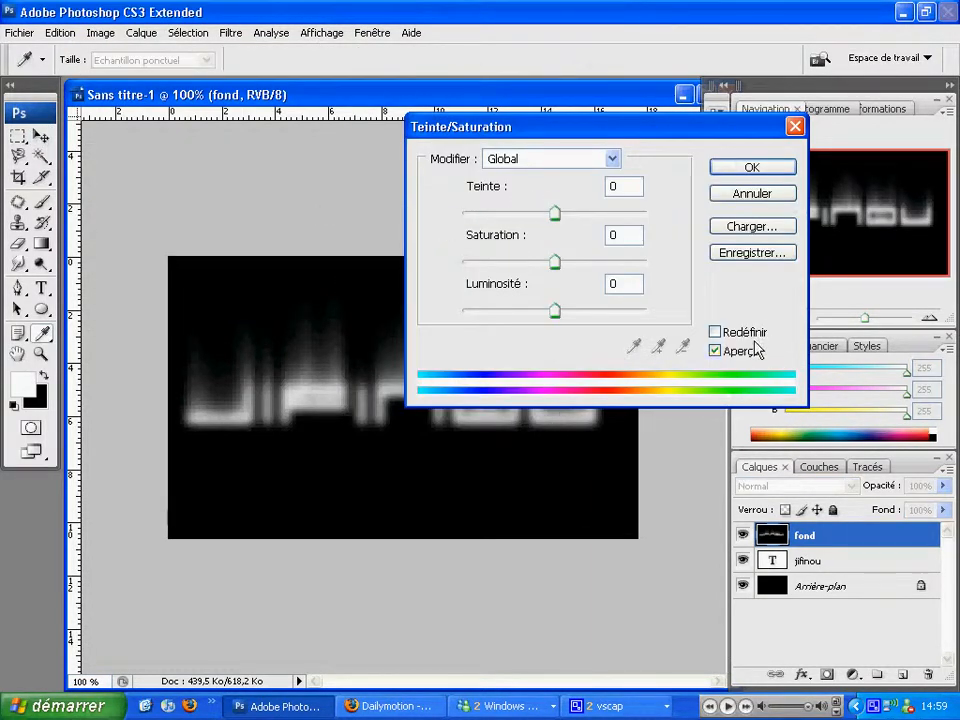
pyautogui.click(715, 332)
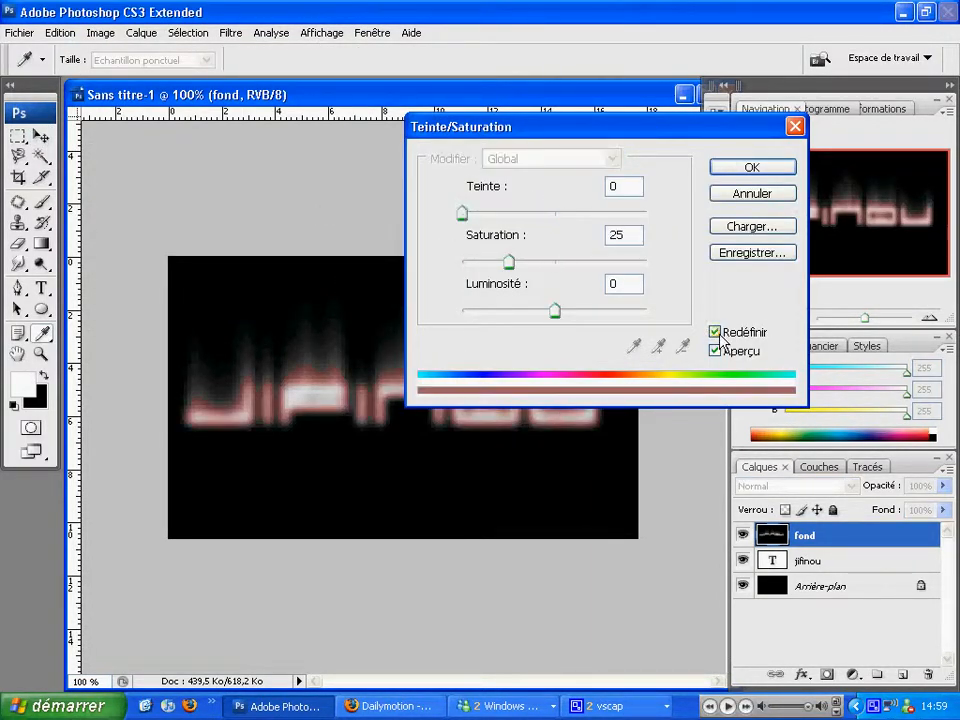
pyautogui.moveTo(636, 184); pyautogui.dragTo(434, 212)
pyautogui.write('40')
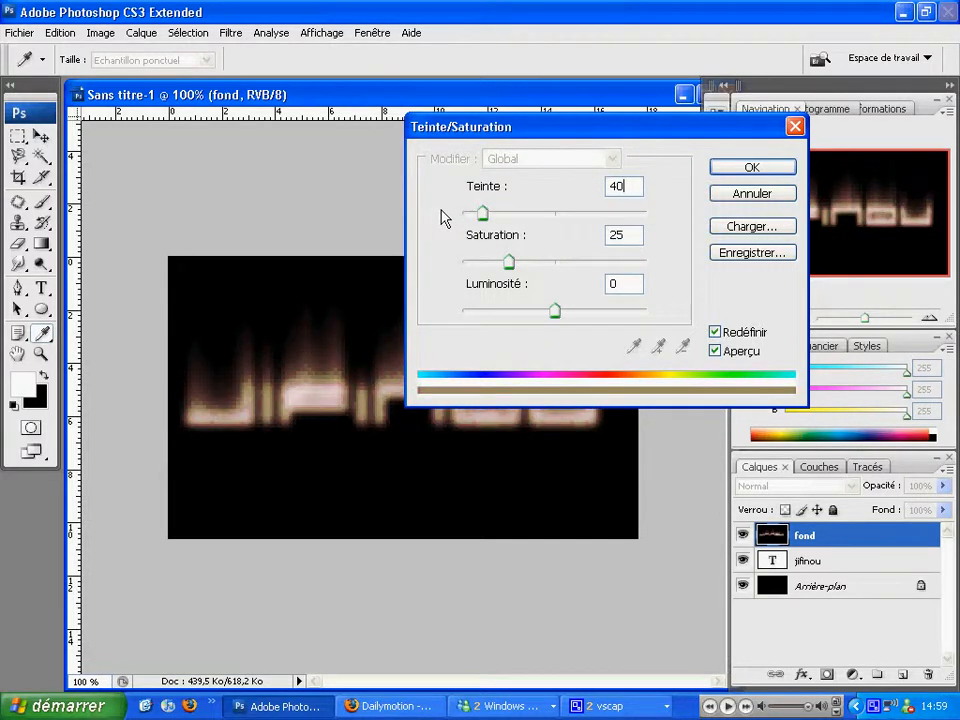
pyautogui.moveTo(632, 231); pyautogui.dragTo(519, 247)
pyautogui.write('100')
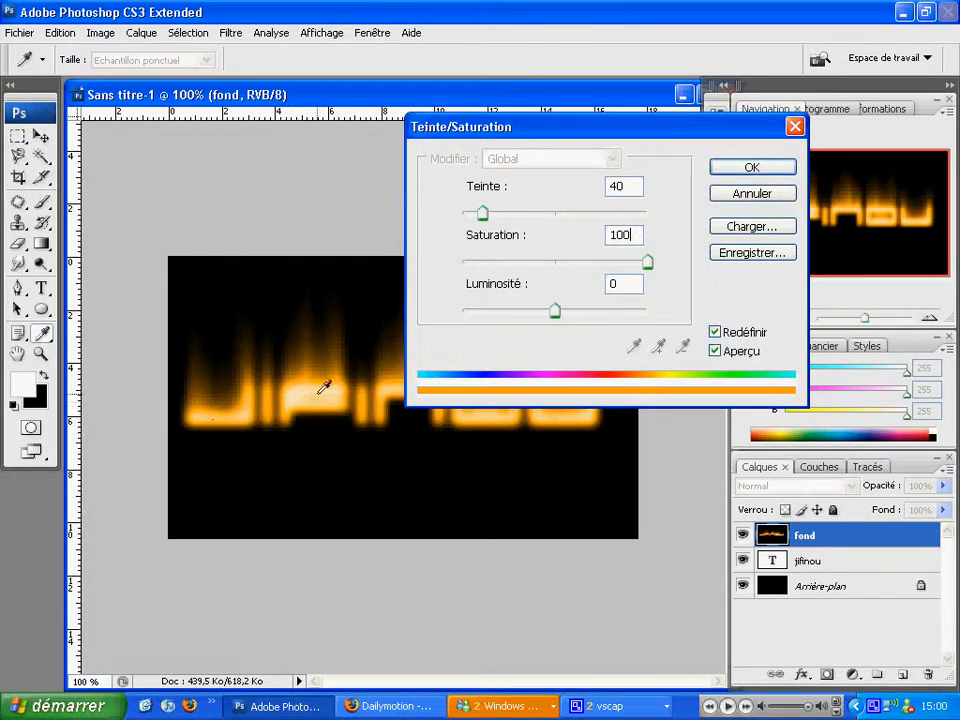
pyautogui.click(782, 168)
# Duplicate the fond layer, keeping the default name for the copy
pyautogui.rightClick(898, 546)
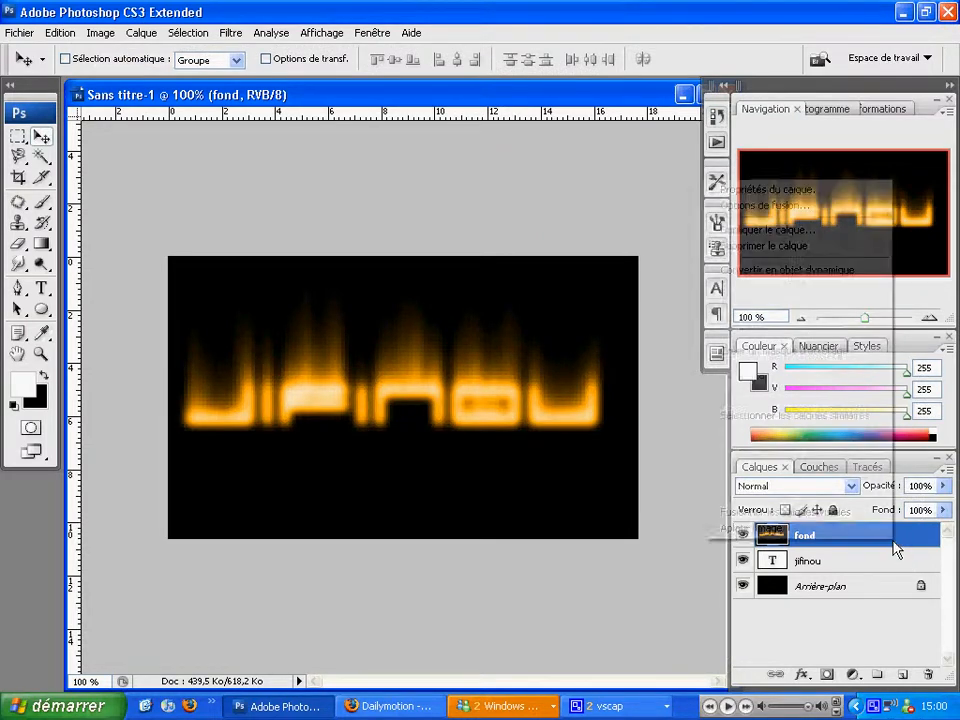
pyautogui.press('Escape')
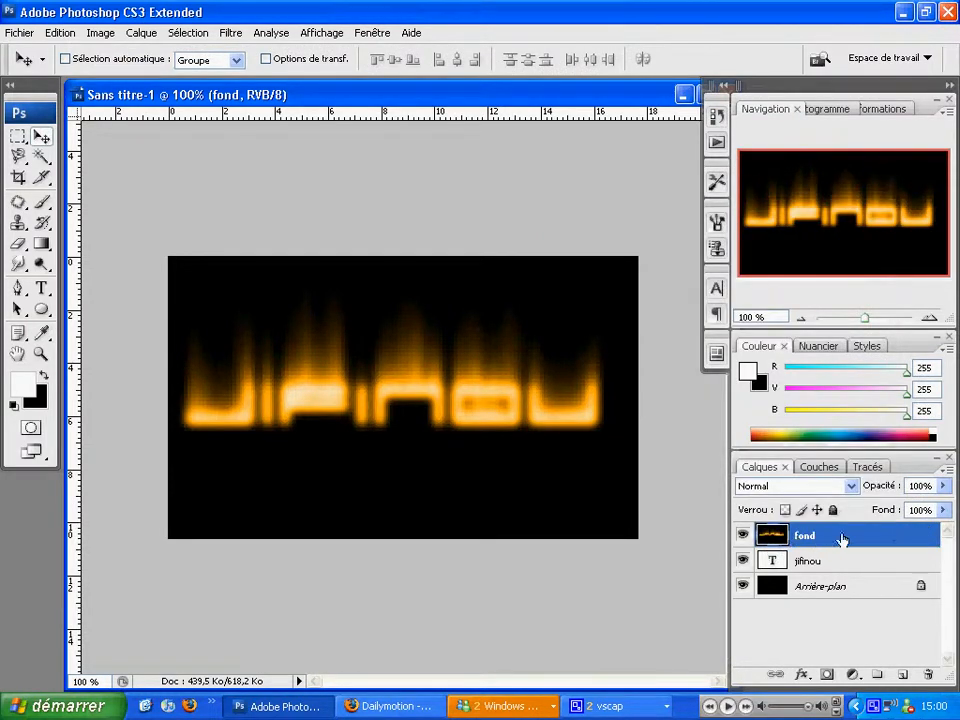
pyautogui.rightClick(840, 542)
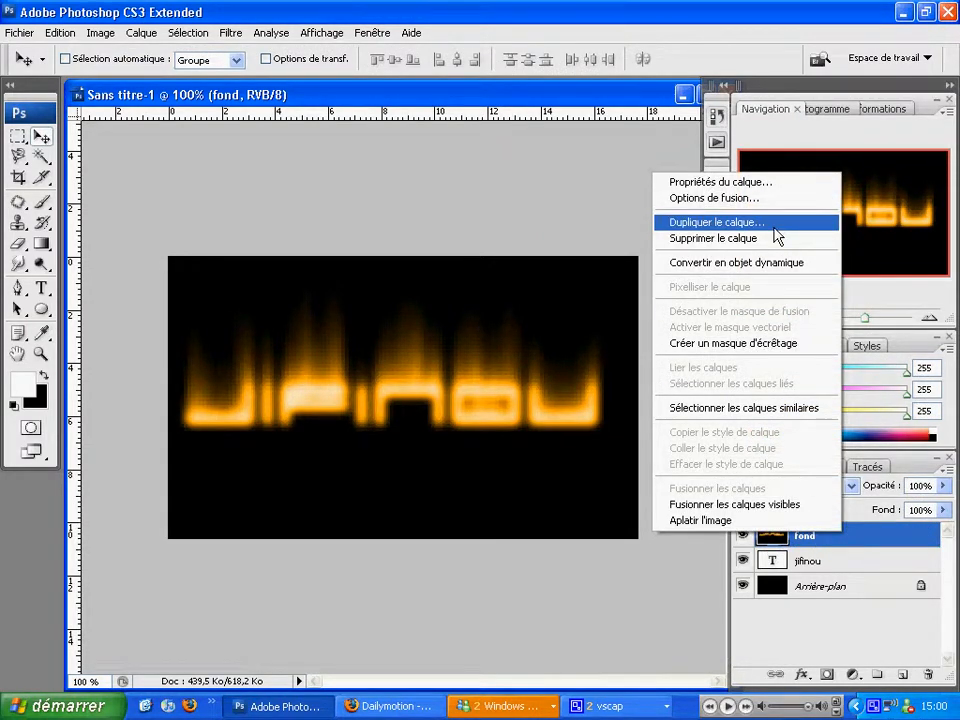
pyautogui.click(777, 234)
pyautogui.click(652, 210)
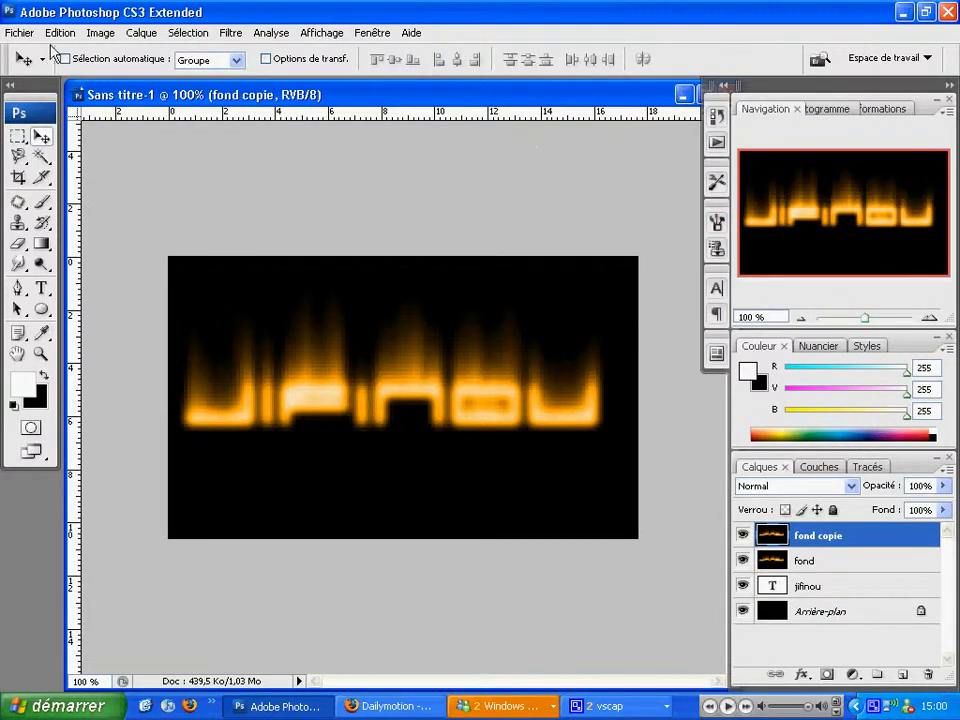
# Shift the fond copie layer to red using Teinte/Saturation with hue -40
pyautogui.click(98, 33)
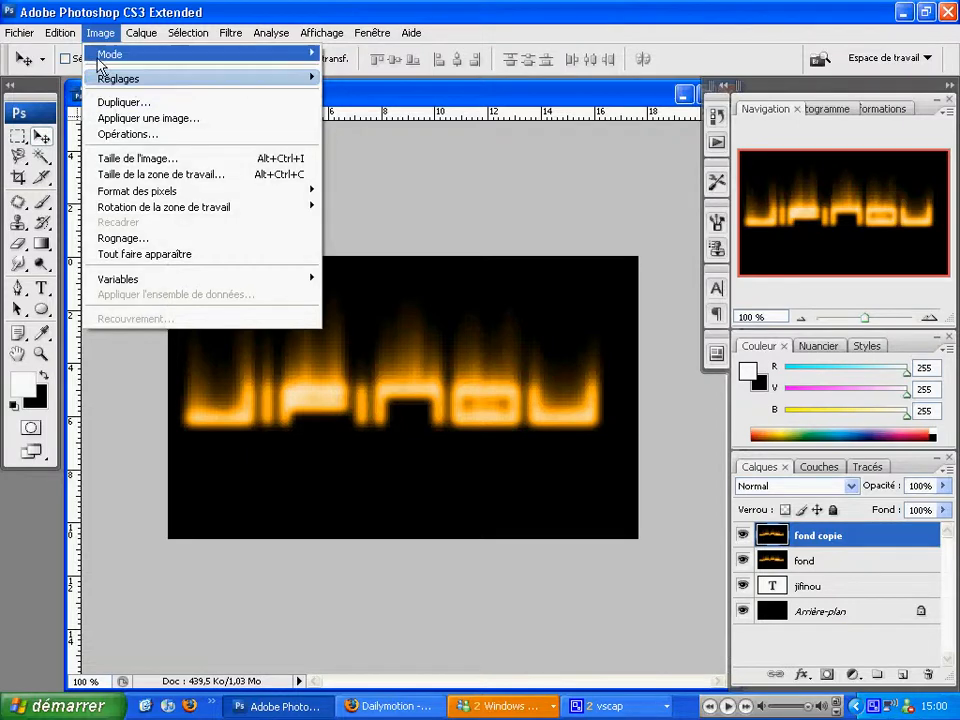
pyautogui.moveTo(112, 79)
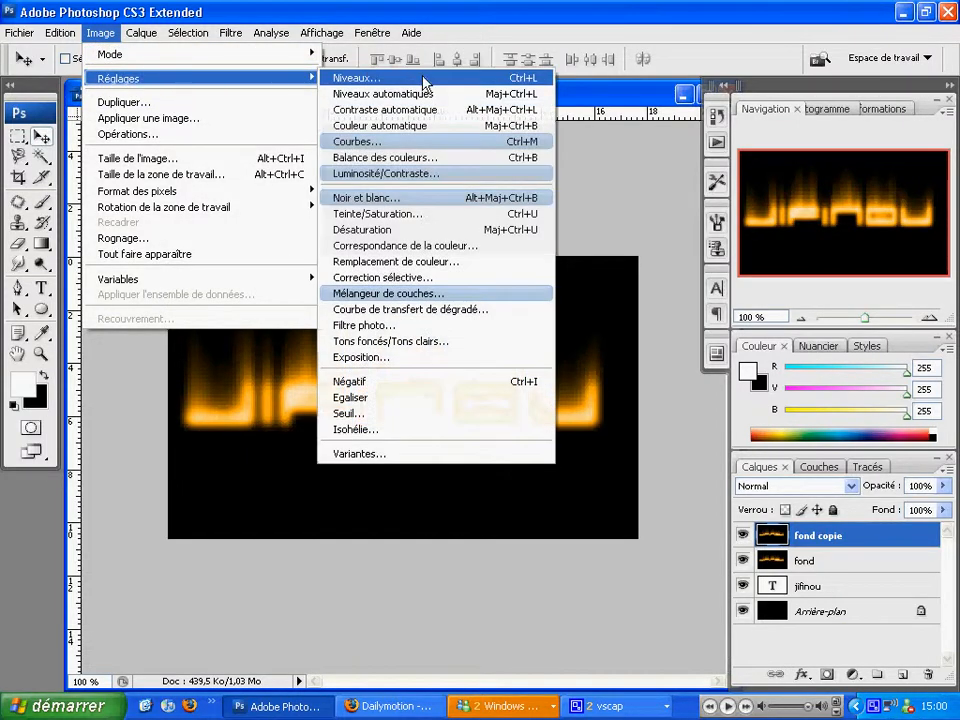
pyautogui.click(449, 224)
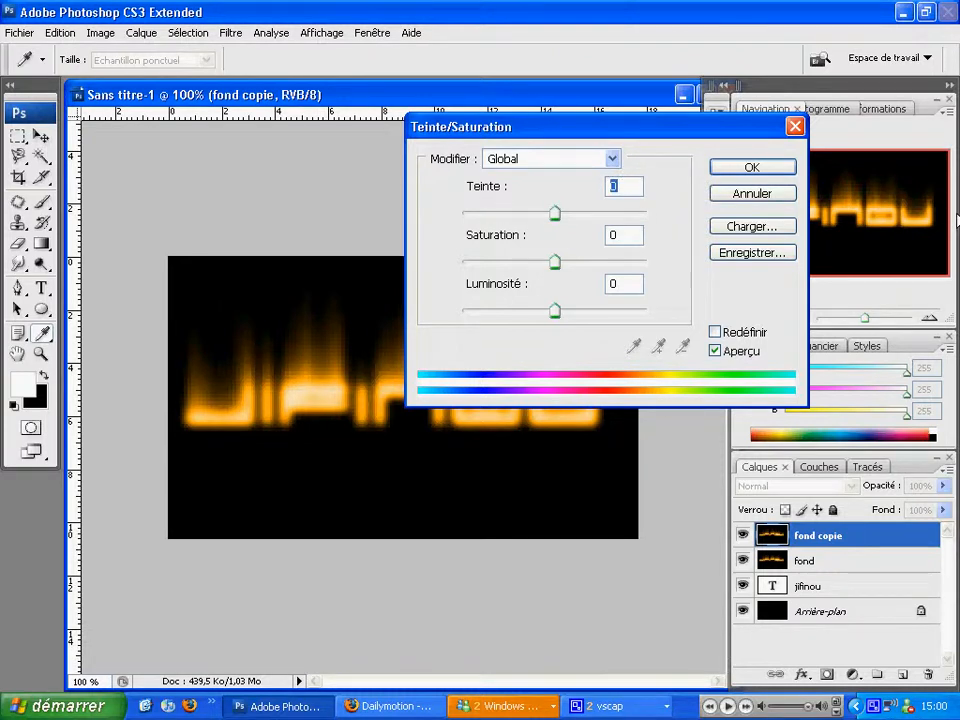
pyautogui.write('-4')
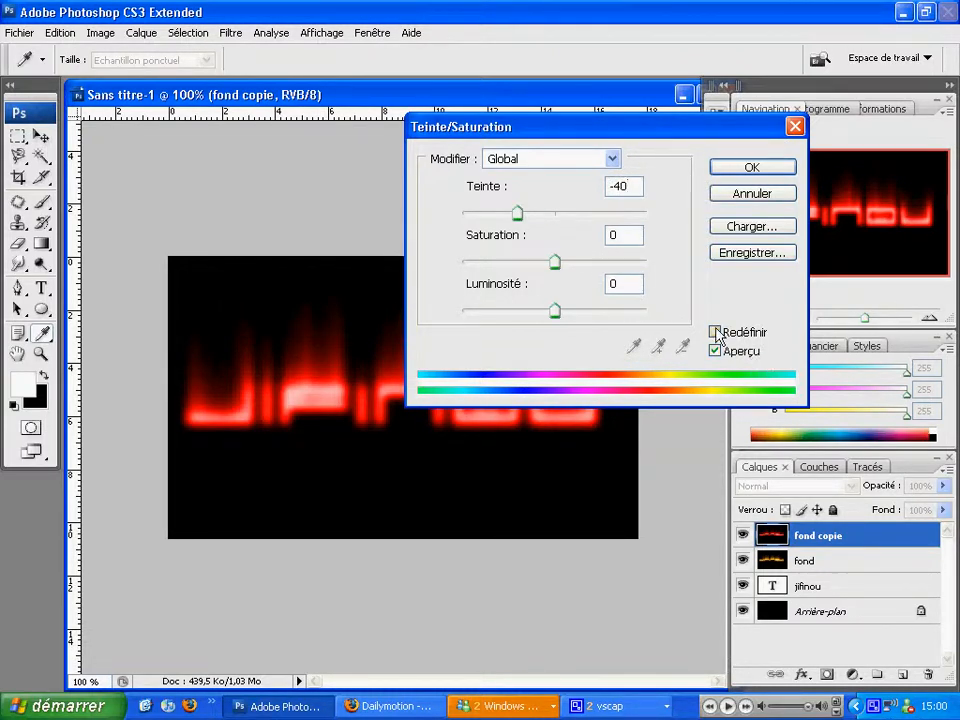
pyautogui.click(754, 166)
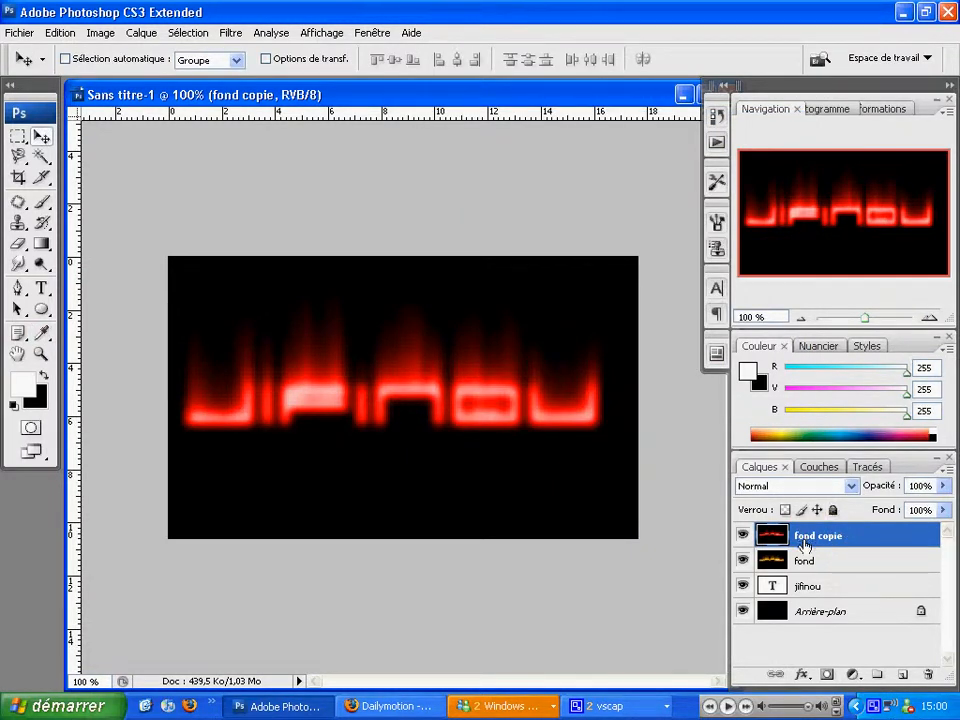
# Set the fond copie layer's blend mode to Superposition and merge it down into the fond layer
pyautogui.click(852, 487)
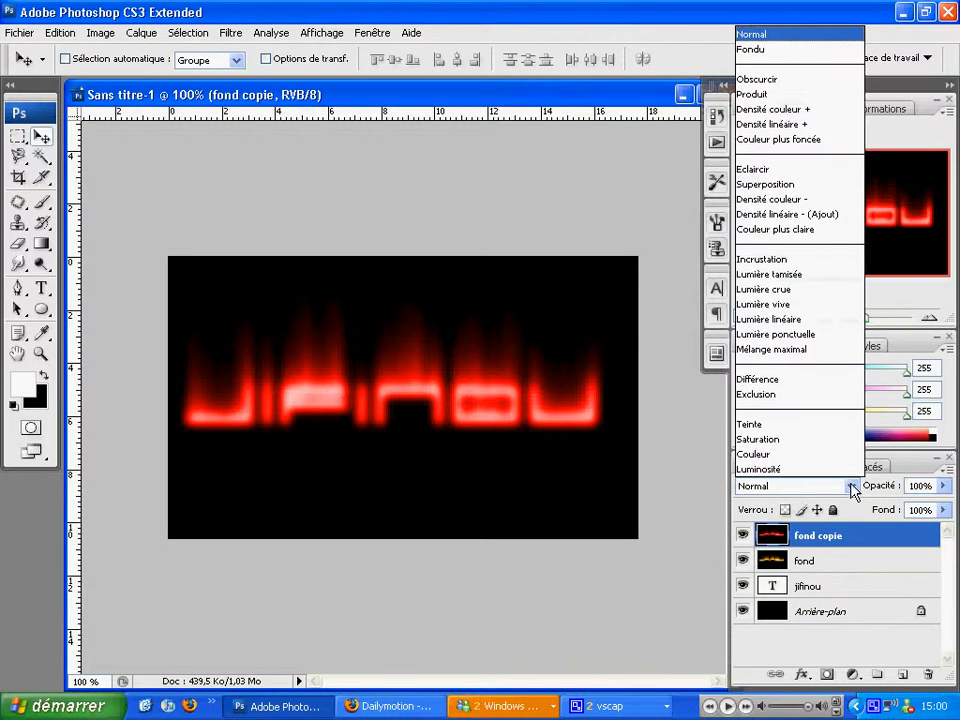
pyautogui.click(778, 186)
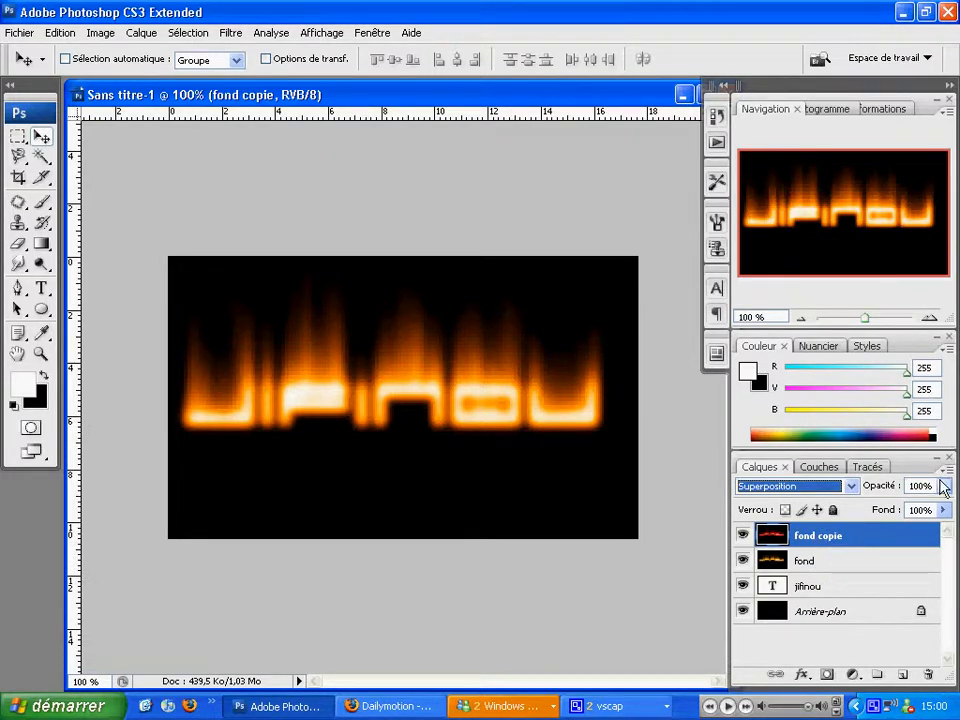
pyautogui.hotkey('ctrl', 'e')
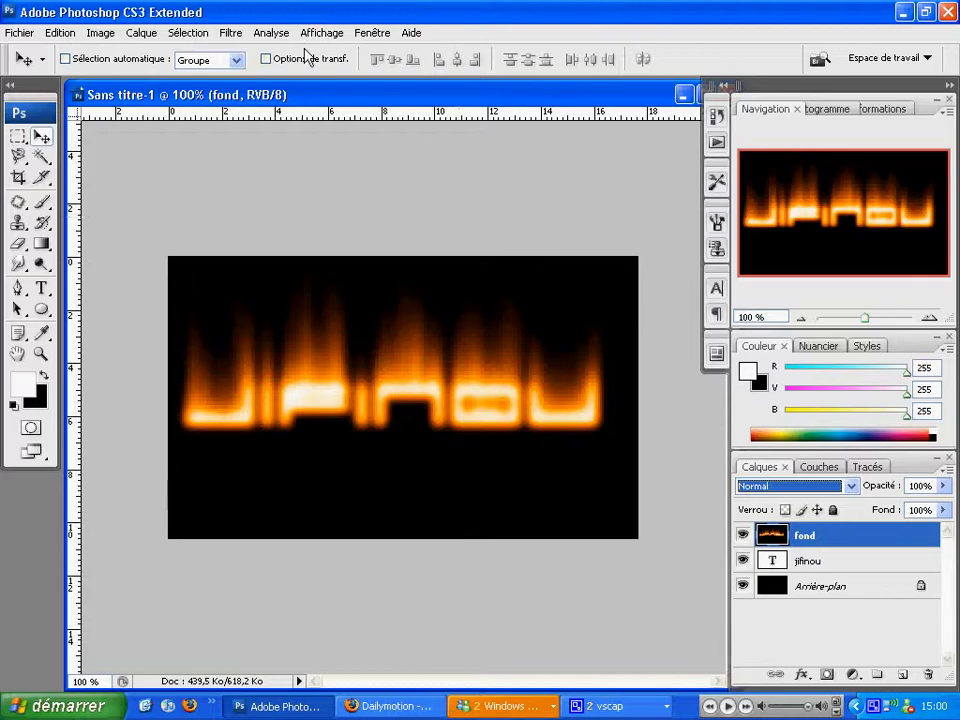
# Warp the fond layer's flames upward into wavy tongues with Fluidité, using Epaisseur 40, Densité 100 and Pression 40
pyautogui.click(234, 32)
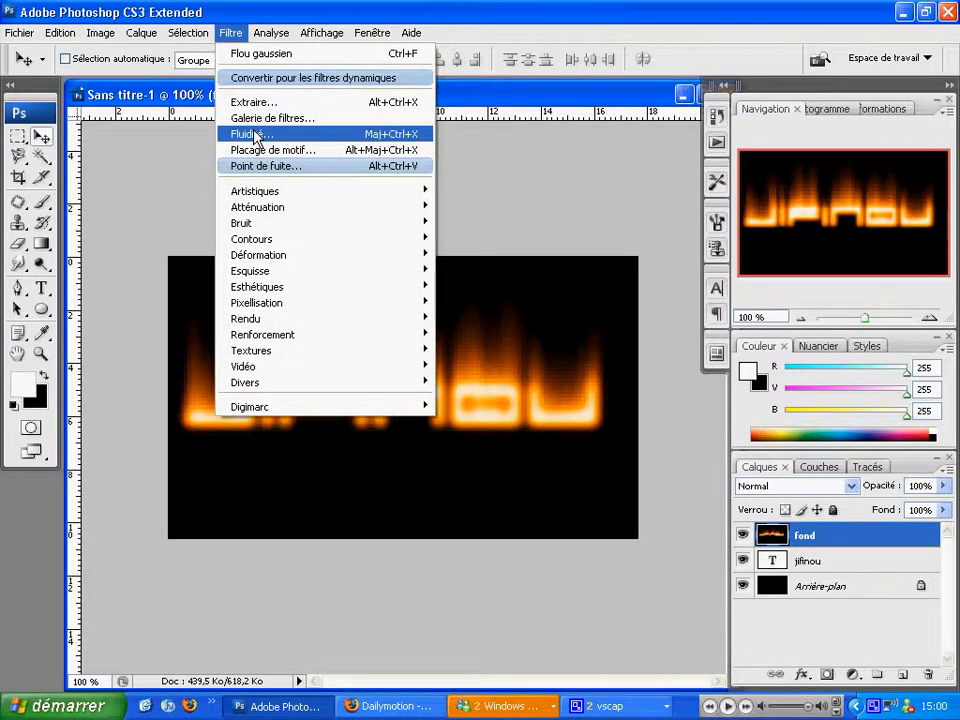
pyautogui.click(294, 134)
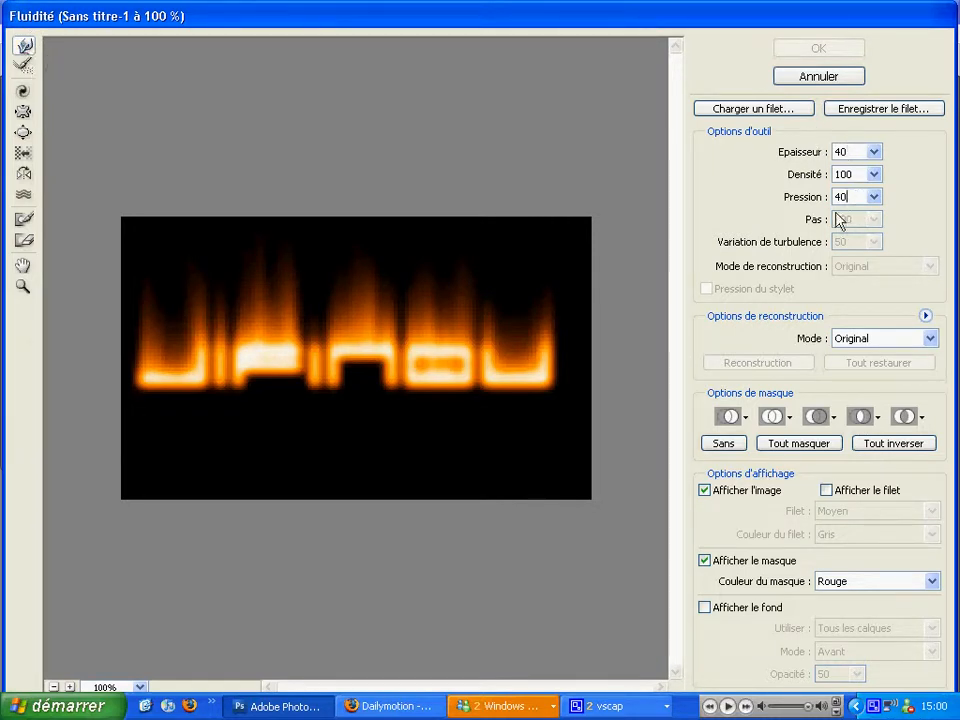
pyautogui.moveTo(544, 328)
pyautogui.mouseDown()
pyautogui.moveTo(545, 265)
pyautogui.moveTo(545, 323)
pyautogui.moveTo(551, 295)
pyautogui.moveTo(532, 243)
pyautogui.moveTo(558, 314)
pyautogui.moveTo(545, 311)
pyautogui.moveTo(530, 250)
pyautogui.mouseUp()
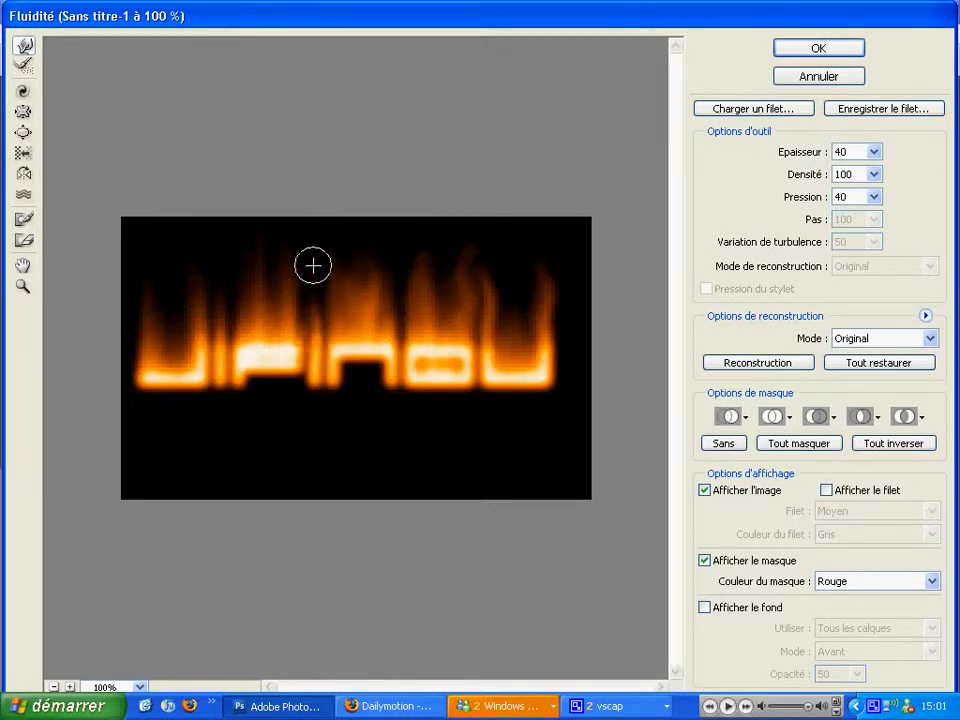
pyautogui.moveTo(293, 309); pyautogui.dragTo(302, 231)
pyautogui.moveTo(251, 311)
pyautogui.mouseDown()
pyautogui.moveTo(245, 269)
pyautogui.moveTo(258, 238)
pyautogui.mouseUp()
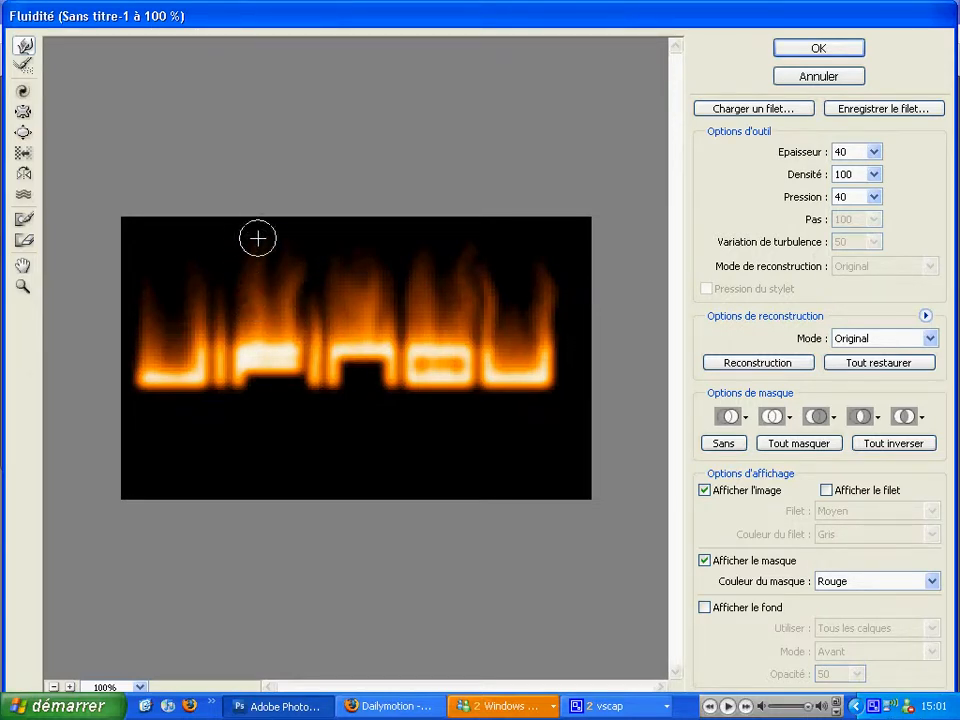
pyautogui.moveTo(221, 345)
pyautogui.mouseDown()
pyautogui.moveTo(229, 304)
pyautogui.moveTo(213, 250)
pyautogui.mouseUp()
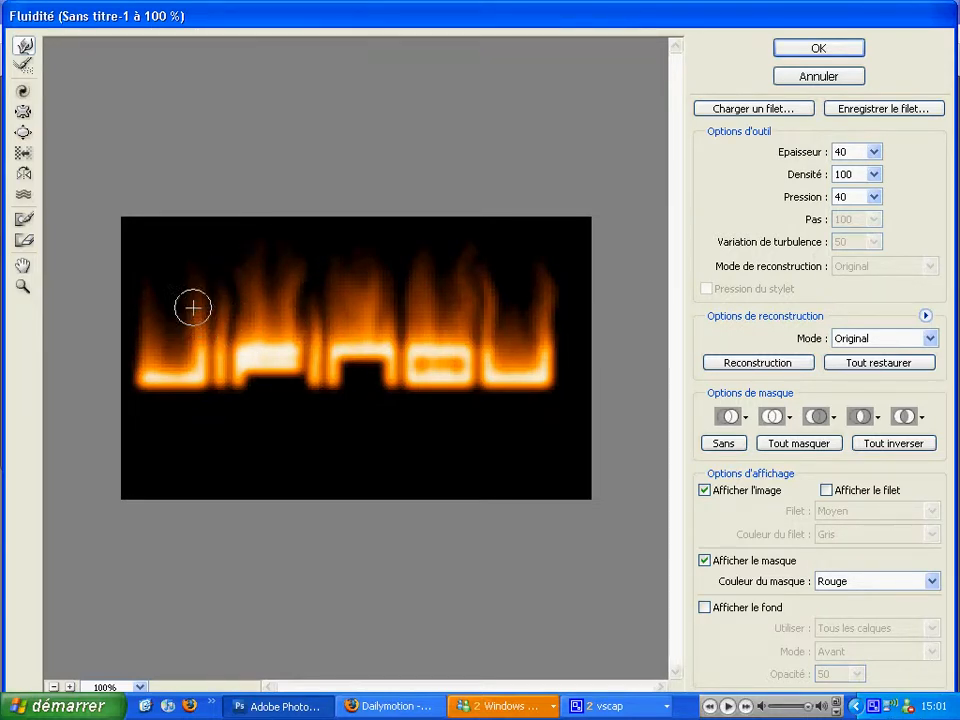
pyautogui.moveTo(193, 308); pyautogui.dragTo(201, 254)
pyautogui.moveTo(148, 351)
pyautogui.mouseDown()
pyautogui.moveTo(154, 294)
pyautogui.moveTo(142, 261)
pyautogui.moveTo(152, 296)
pyautogui.moveTo(159, 268)
pyautogui.mouseUp()
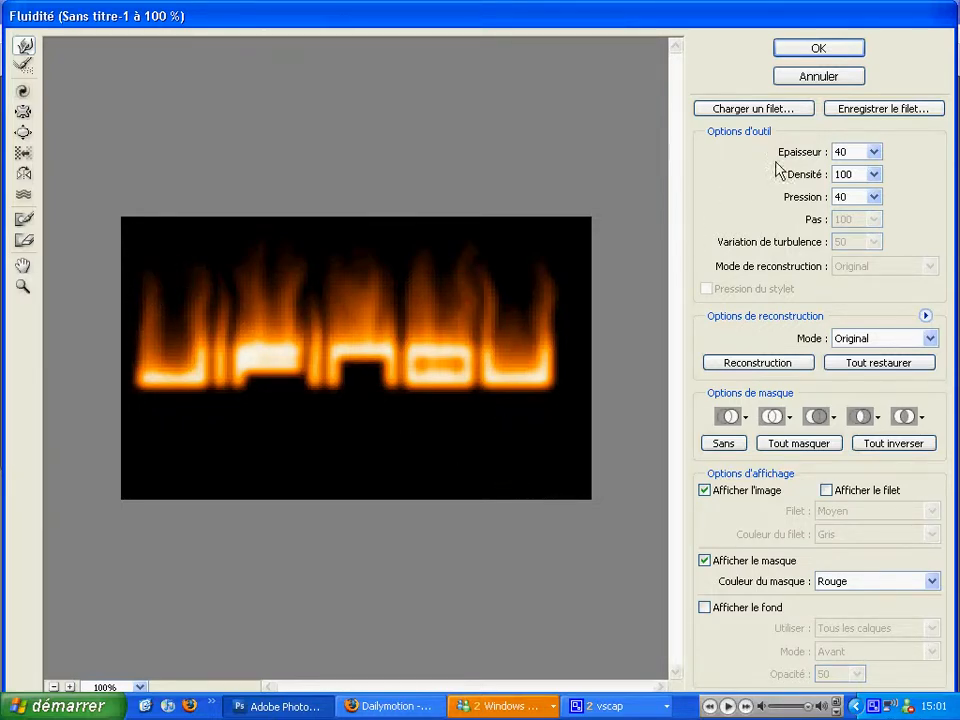
pyautogui.click(816, 50)
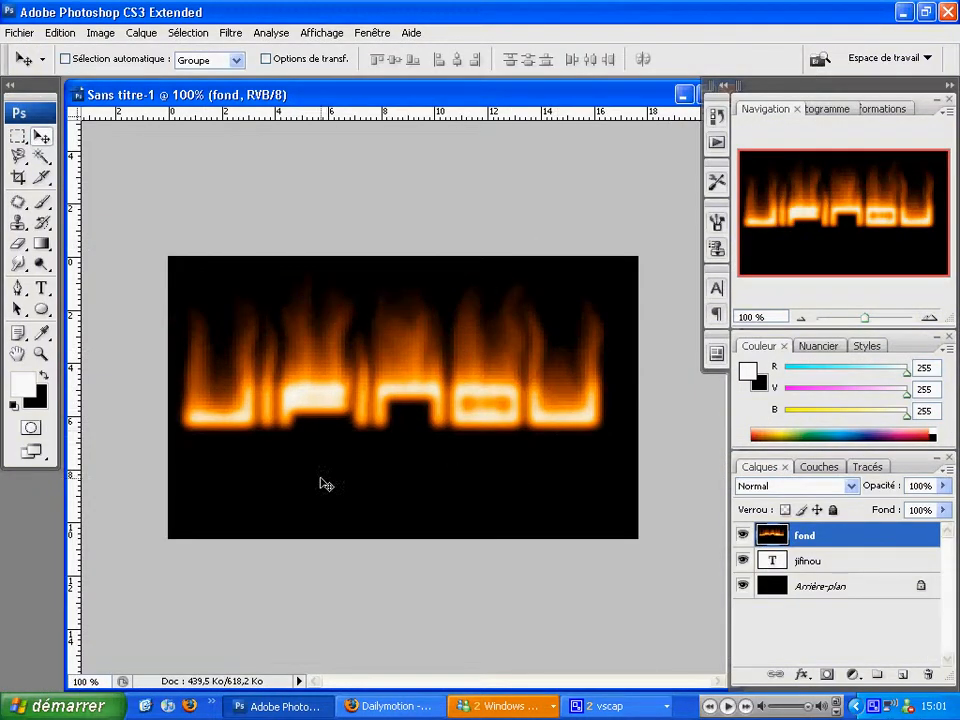
# Place the jifinou text layer above fond and recolor its text near-black (RGB 12, 0, 0)
pyautogui.click(853, 566)
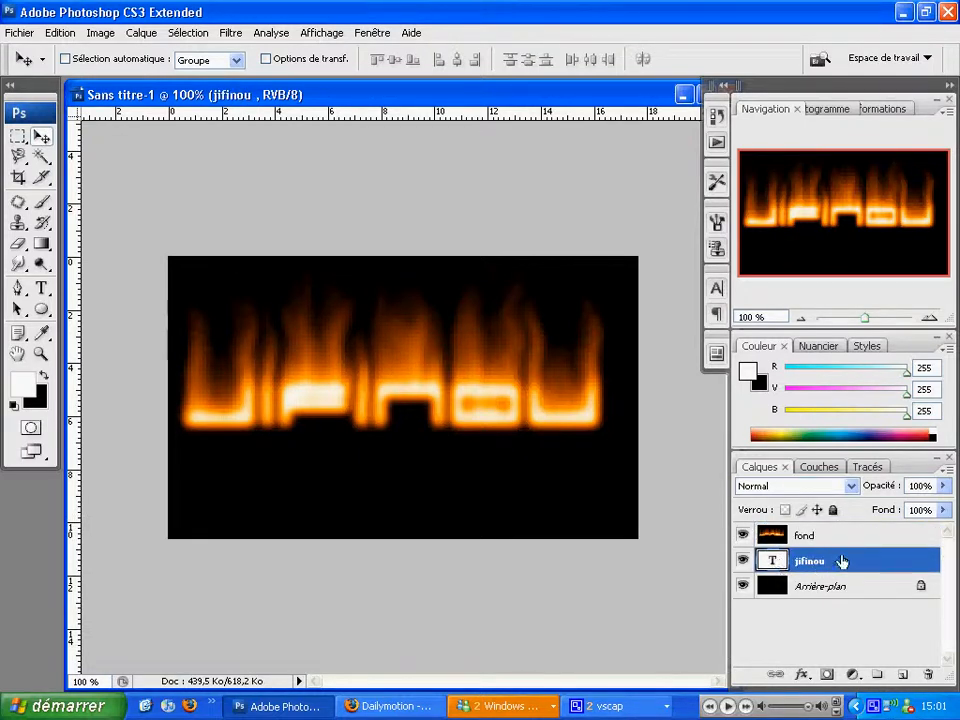
pyautogui.moveTo(840, 564); pyautogui.dragTo(846, 538)
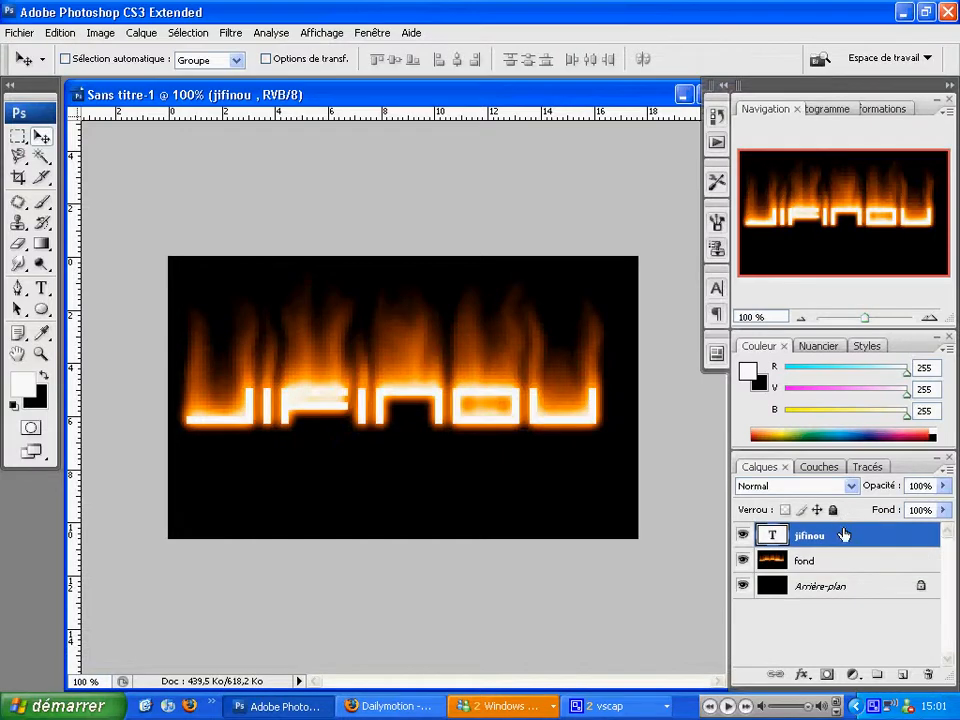
pyautogui.doubleClick(773, 537)
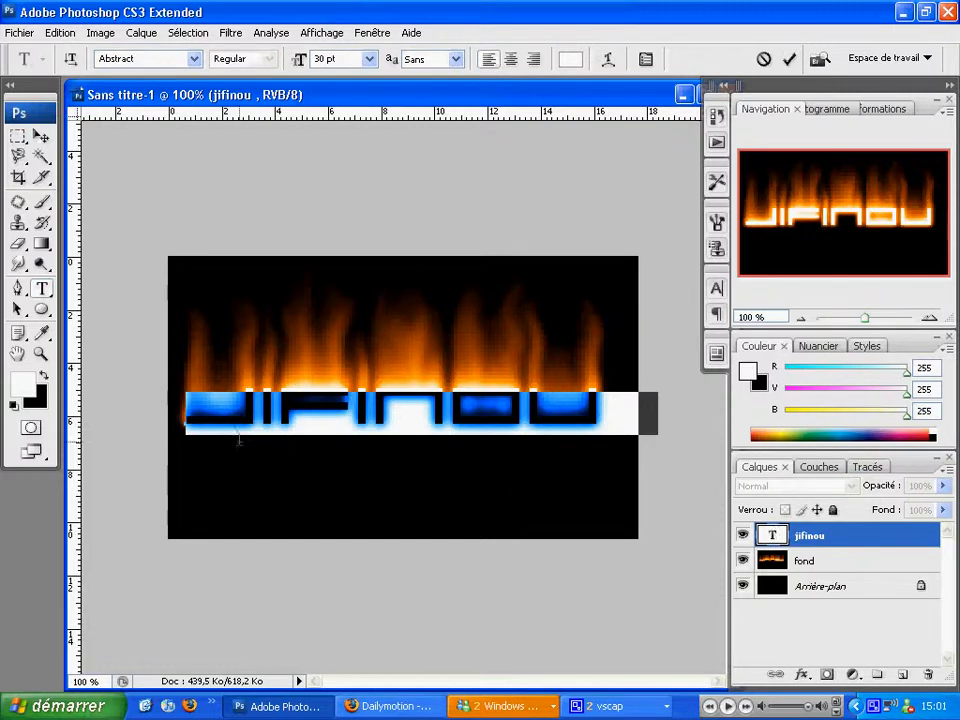
pyautogui.click(28, 388)
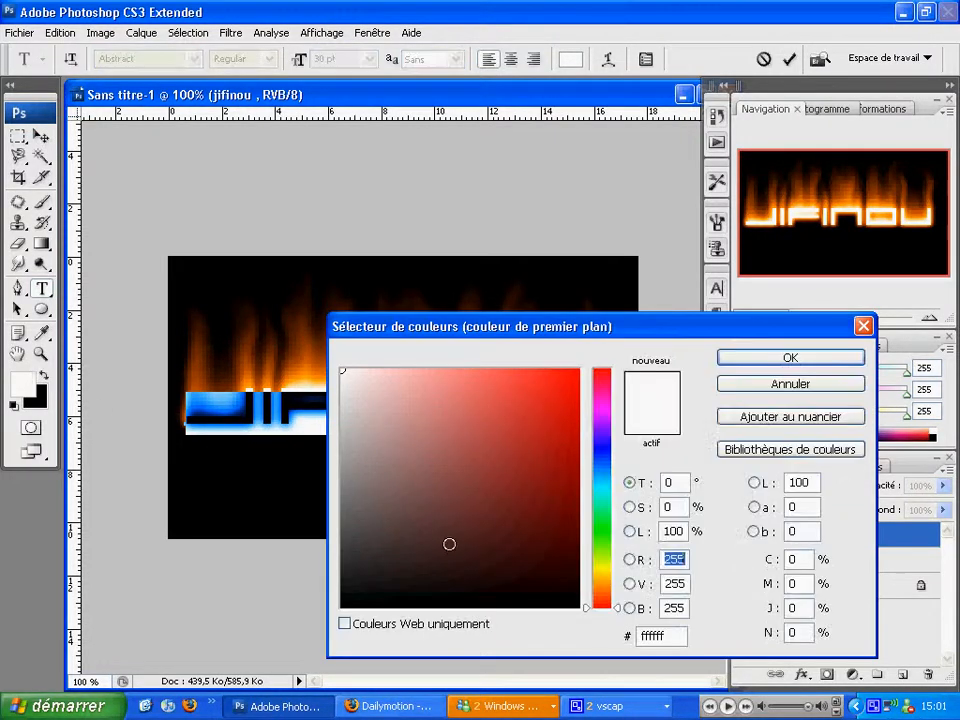
pyautogui.moveTo(480, 570); pyautogui.dragTo(579, 602)
pyautogui.click(790, 358)
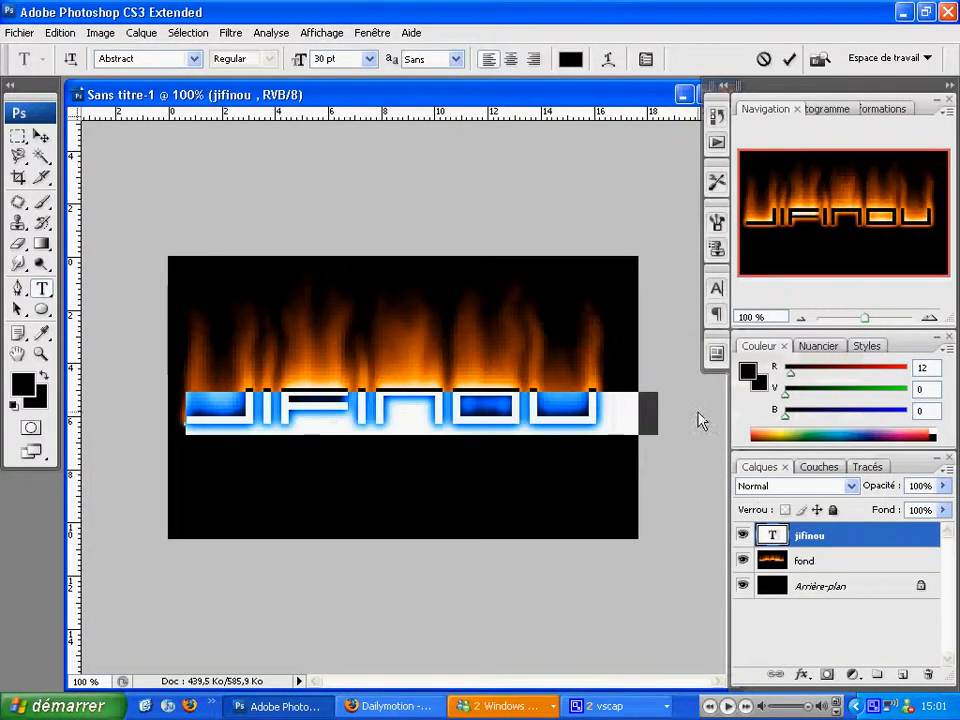
pyautogui.click(838, 563)
pyautogui.press('v')
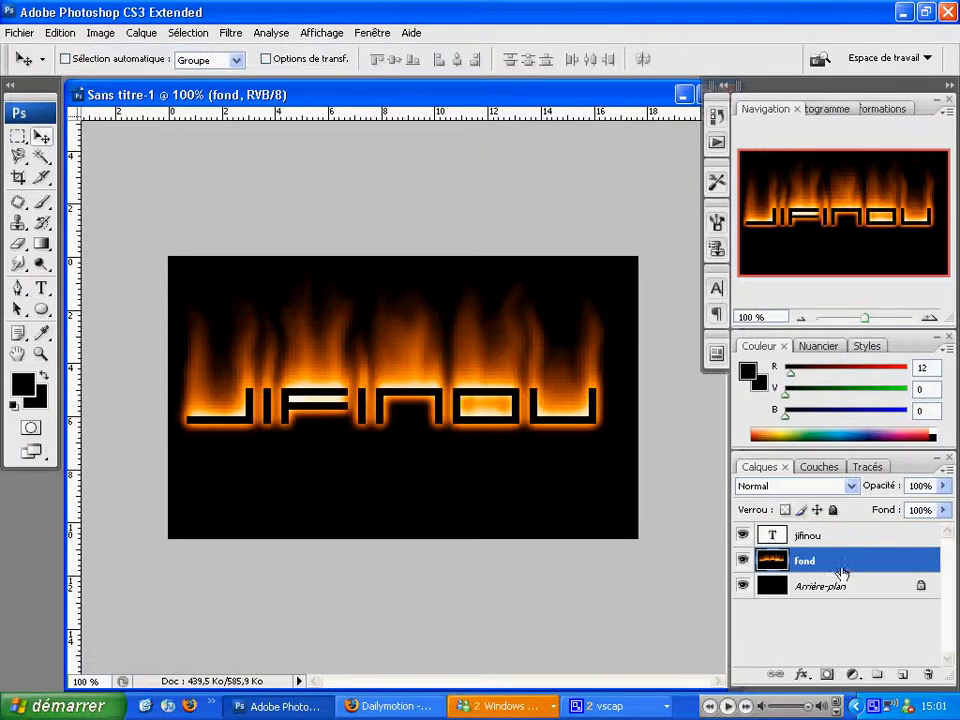
# Duplicate the fond layer with its default name and set the copy's blend mode to Produit
pyautogui.click(822, 543)
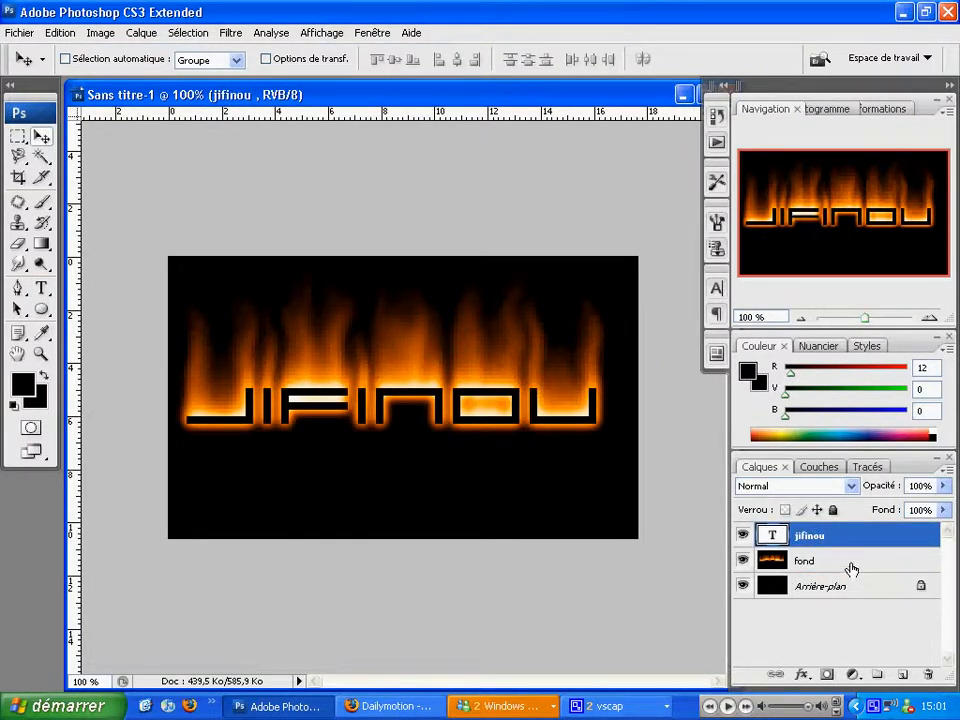
pyautogui.click(851, 568)
pyautogui.rightClick(851, 568)
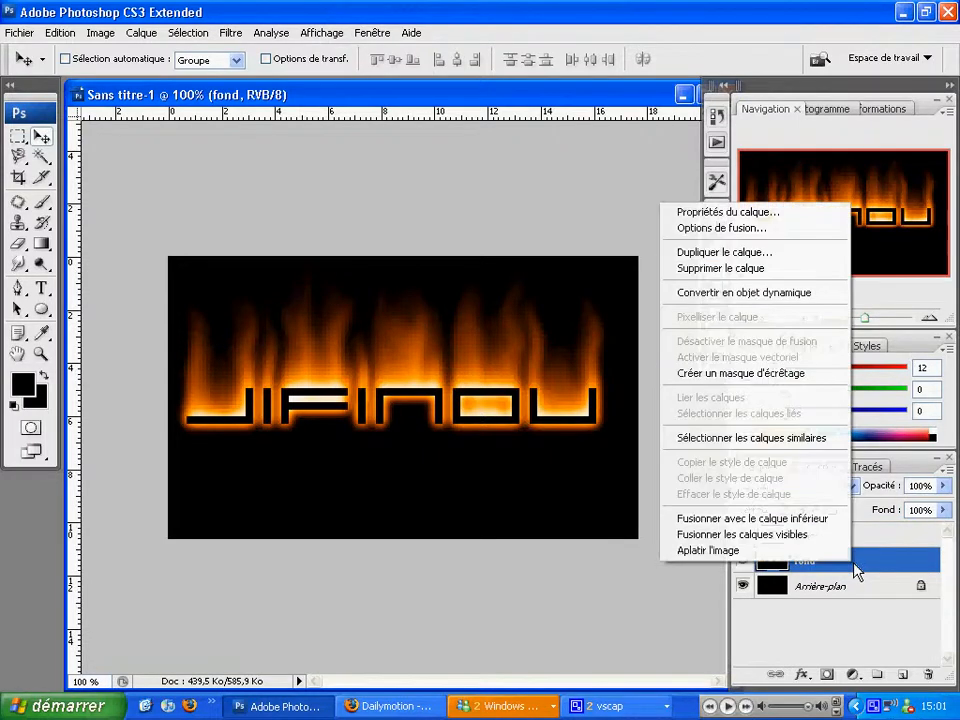
pyautogui.click(810, 260)
pyautogui.click(676, 210)
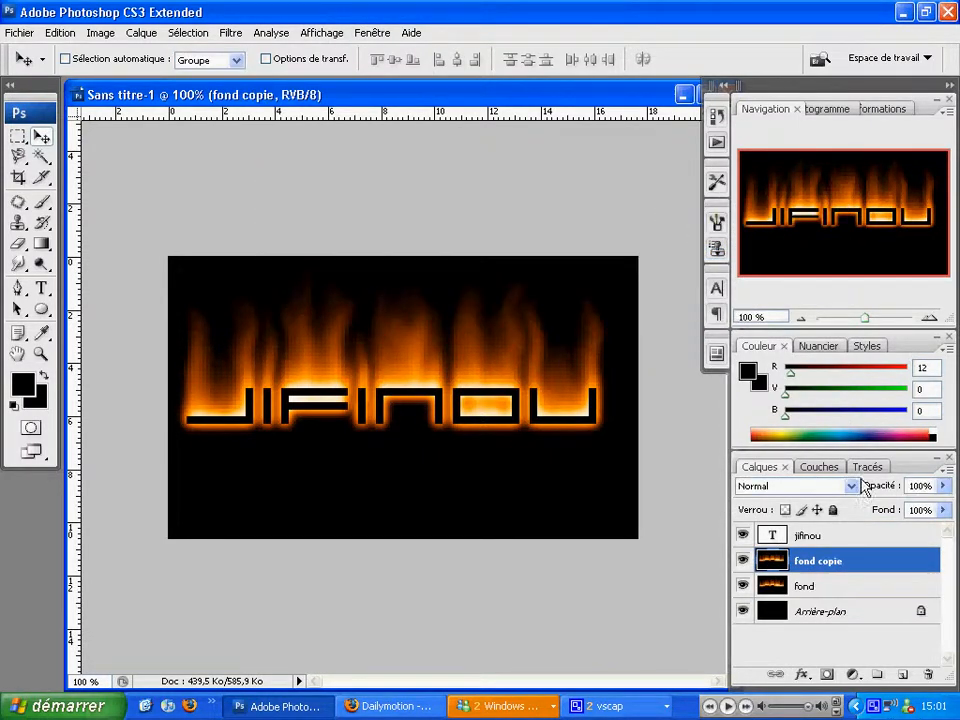
pyautogui.click(851, 486)
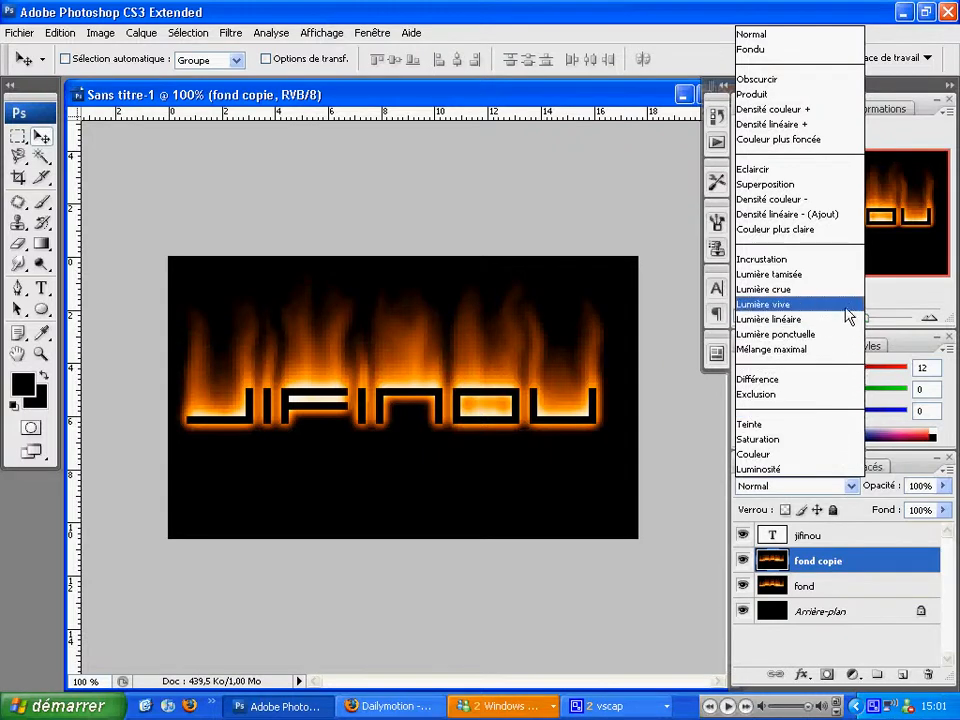
pyautogui.click(804, 95)
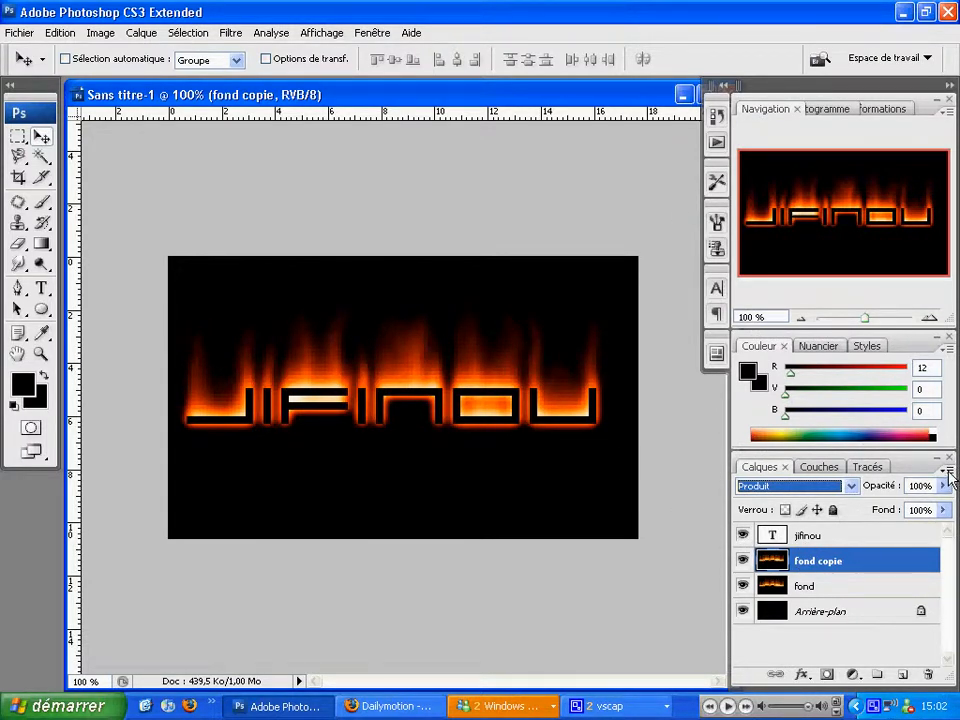
# Add a layer mask to the jifinou text and draw a short white-to-black gradient upward across the letters
pyautogui.click(822, 543)
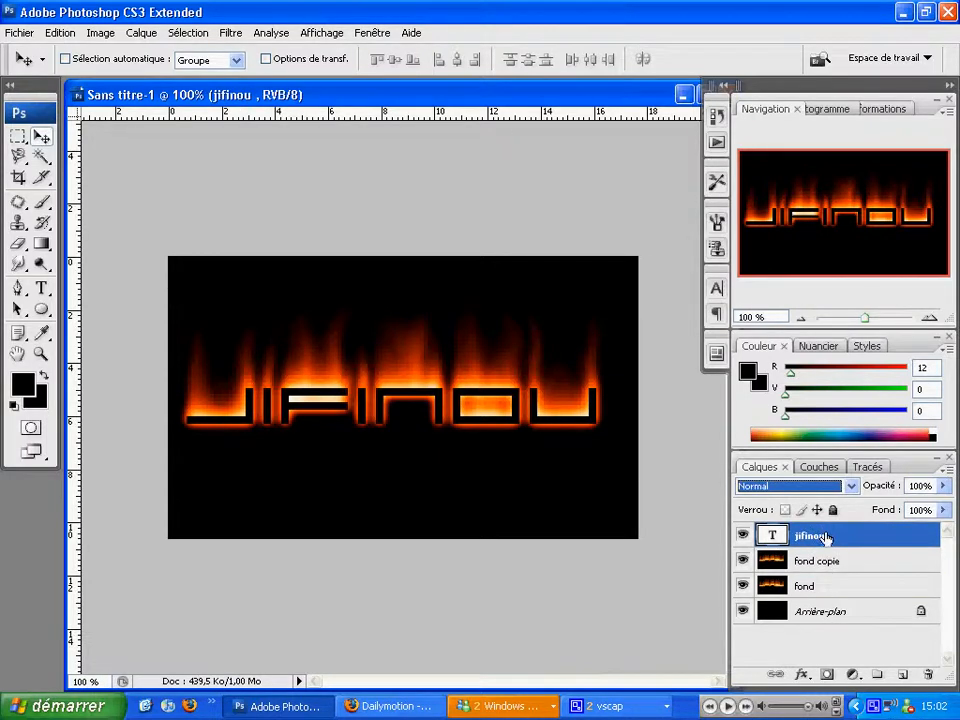
pyautogui.click(826, 675)
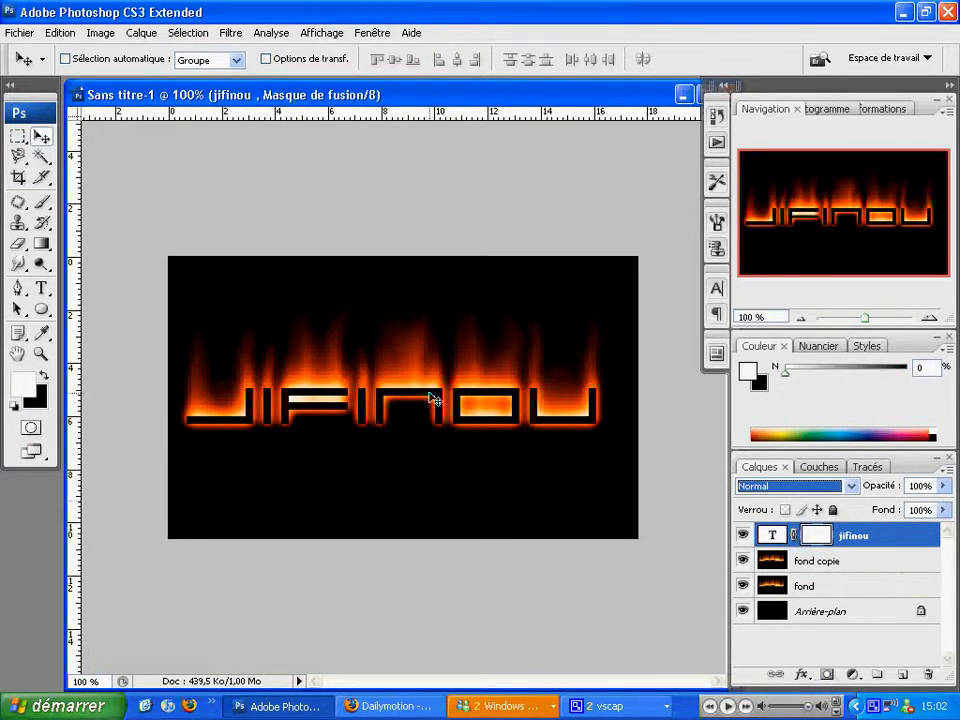
pyautogui.click(42, 244)
pyautogui.moveTo(400, 418); pyautogui.dragTo(403, 377)
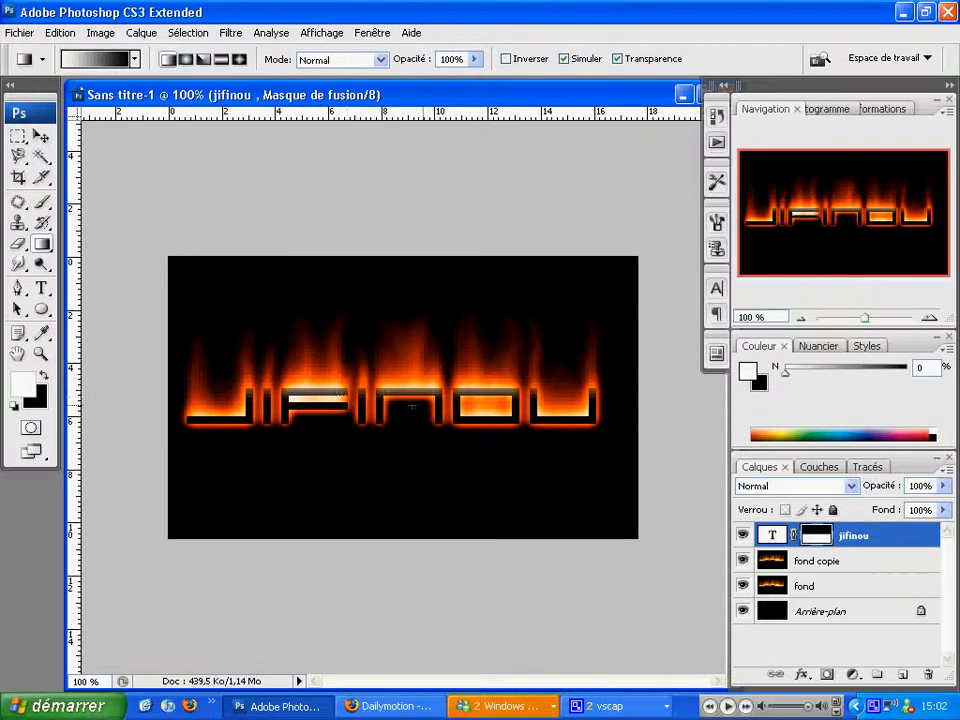
# Flatten the image and copy a rectangular selection around the flaming text onto a new layer
pyautogui.click(945, 471)
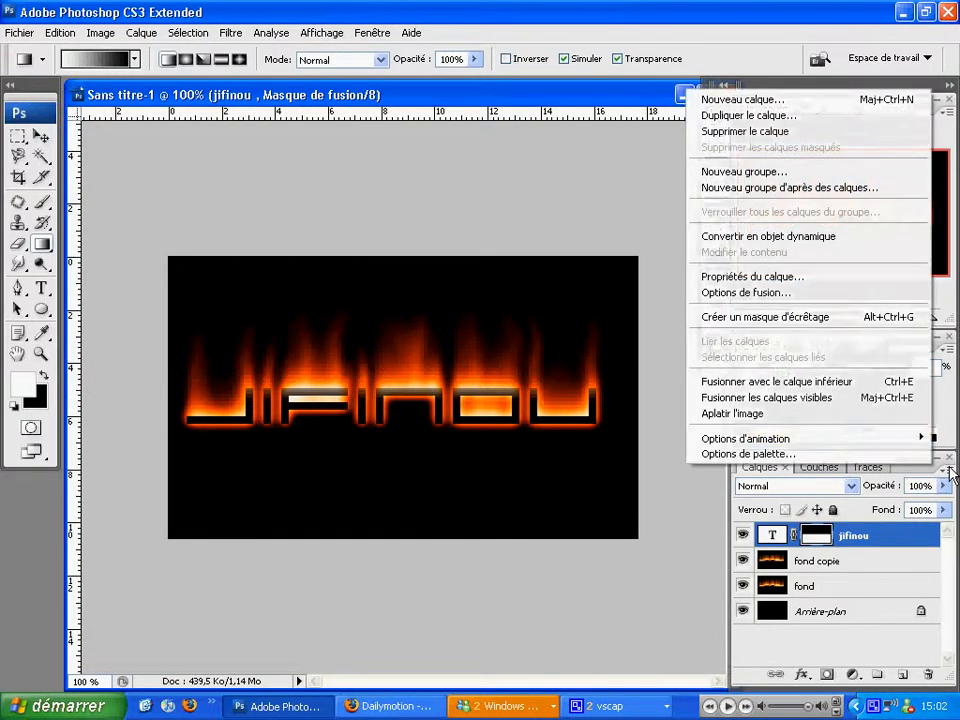
pyautogui.click(778, 415)
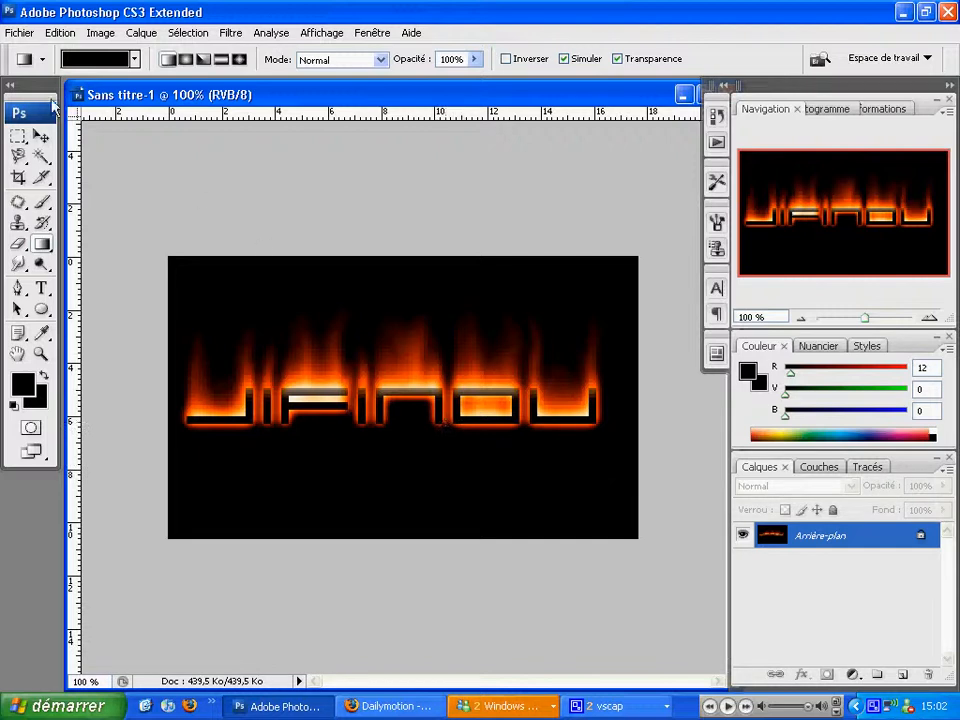
pyautogui.click(17, 138)
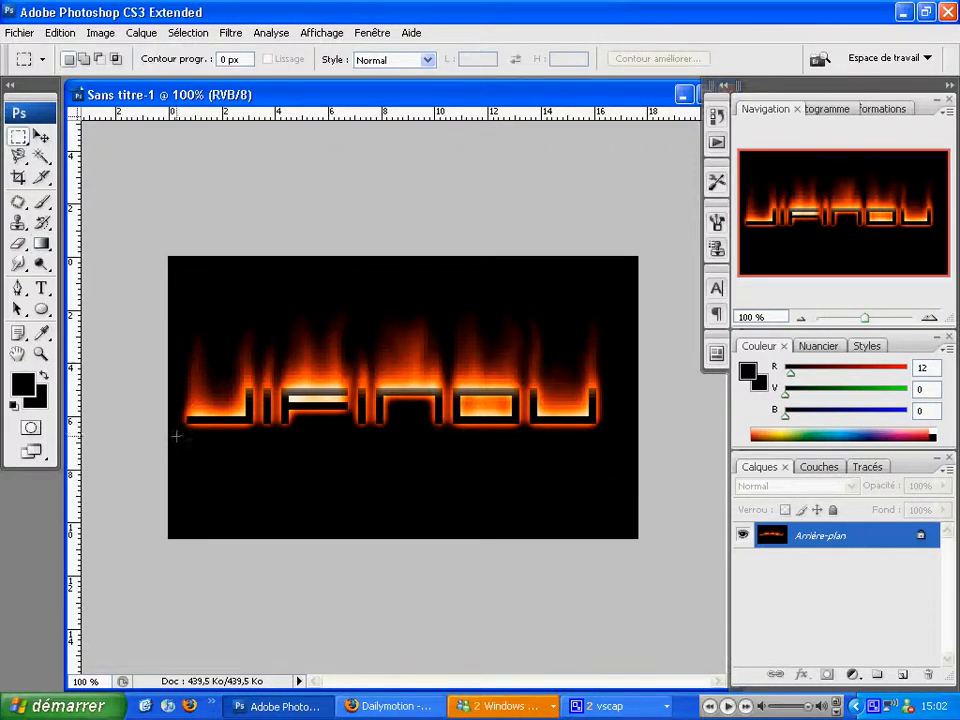
pyautogui.moveTo(174, 436); pyautogui.dragTo(620, 310)
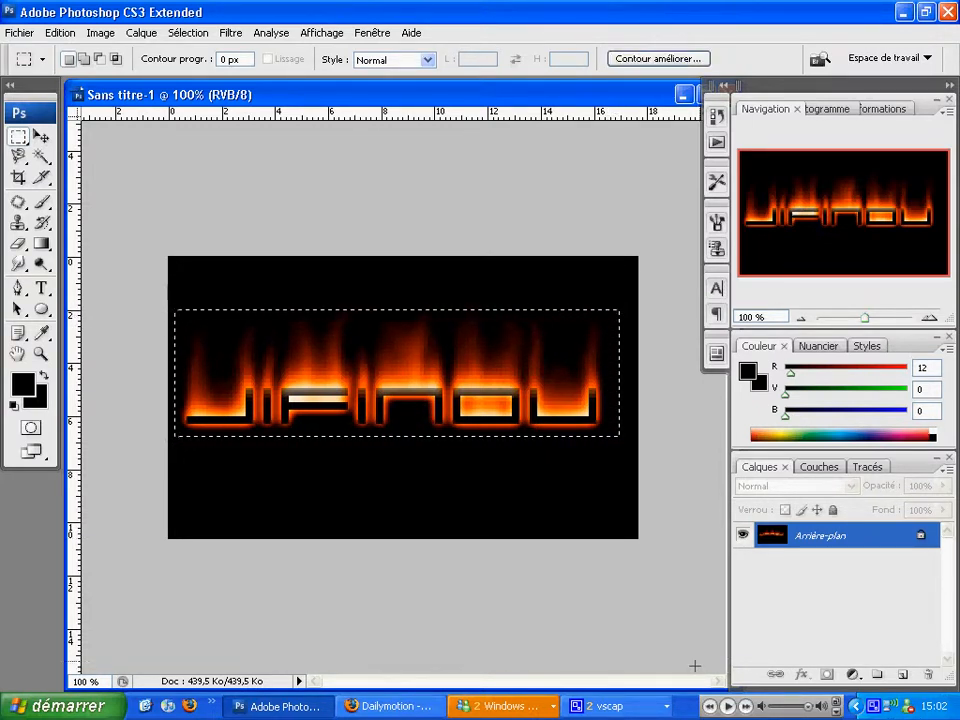
pyautogui.hotkey('ctrl', 'j')
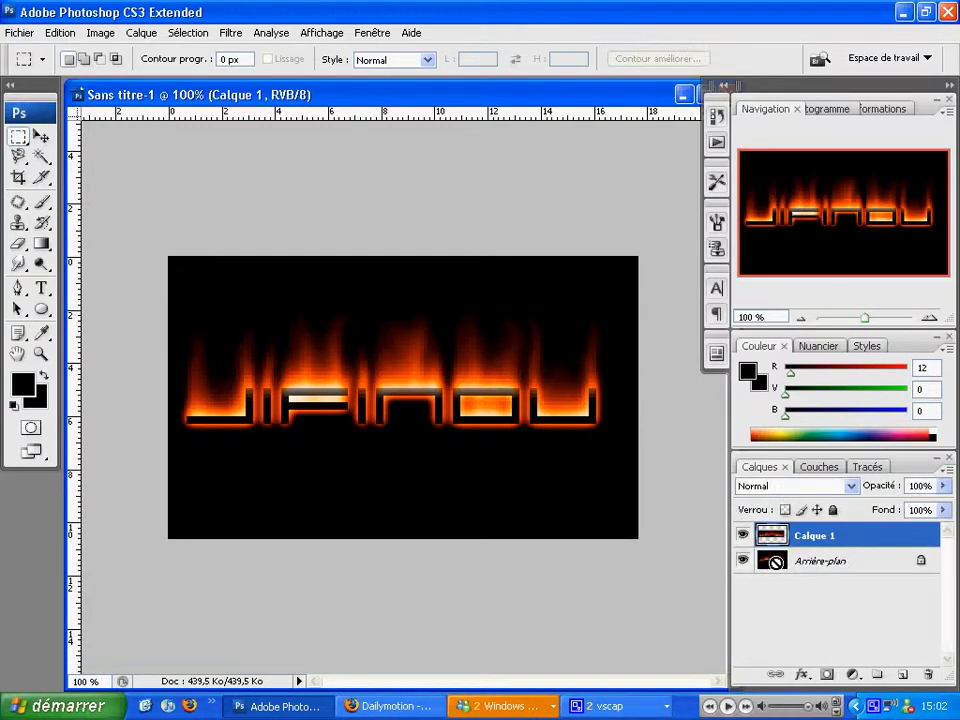
pyautogui.click(742, 561)
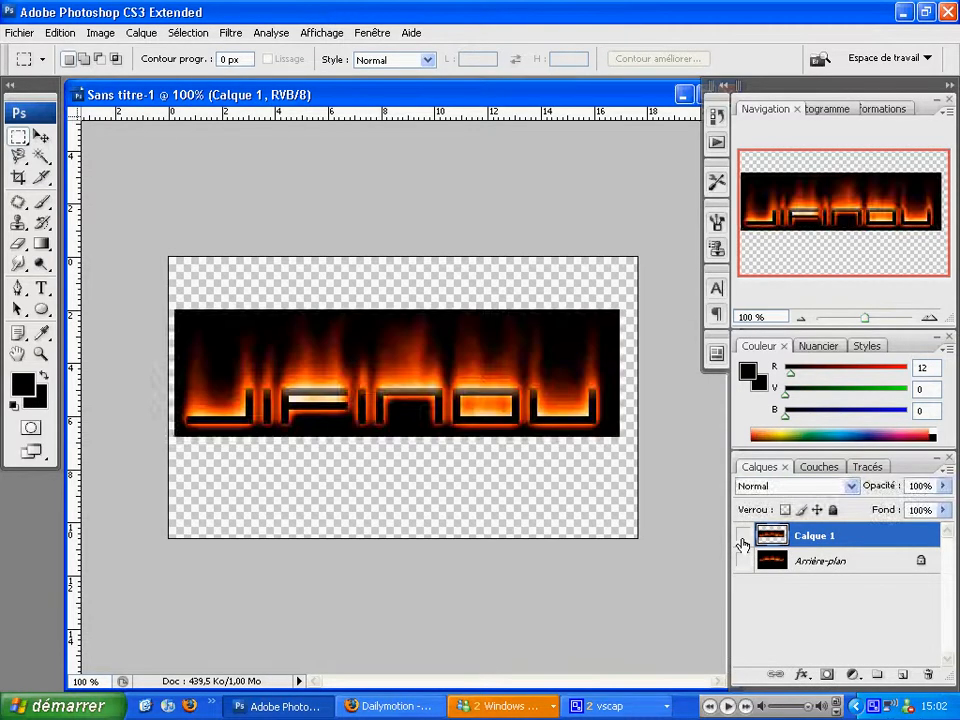
pyautogui.click(742, 561)
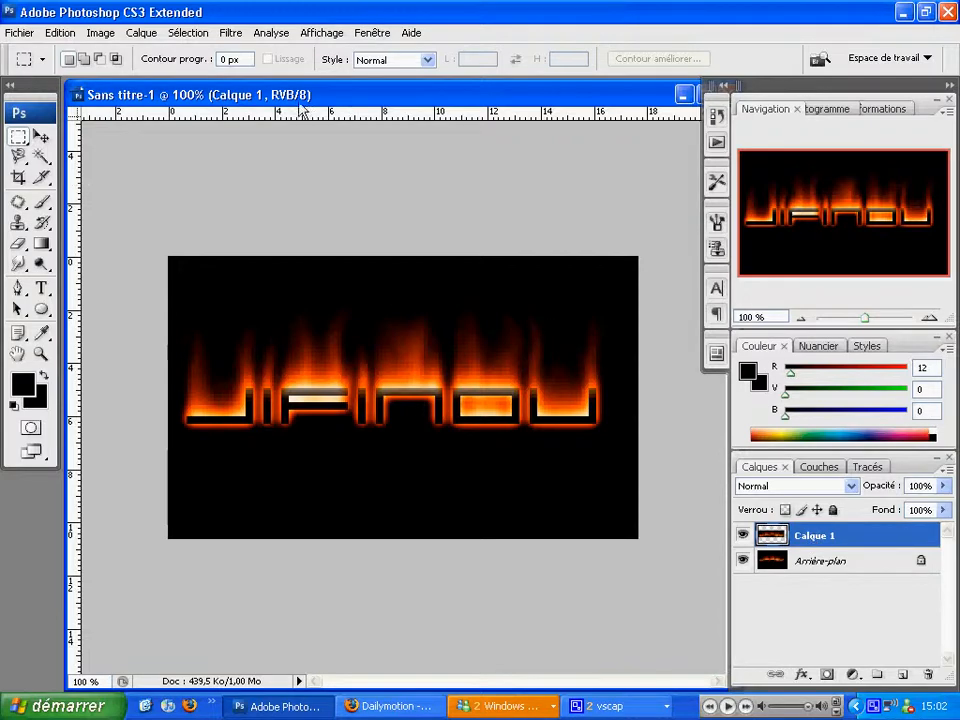
# Flip Calque 1 upside down with Symétrie axe vertical and move it directly beneath the original text as a reflection
pyautogui.click(66, 34)
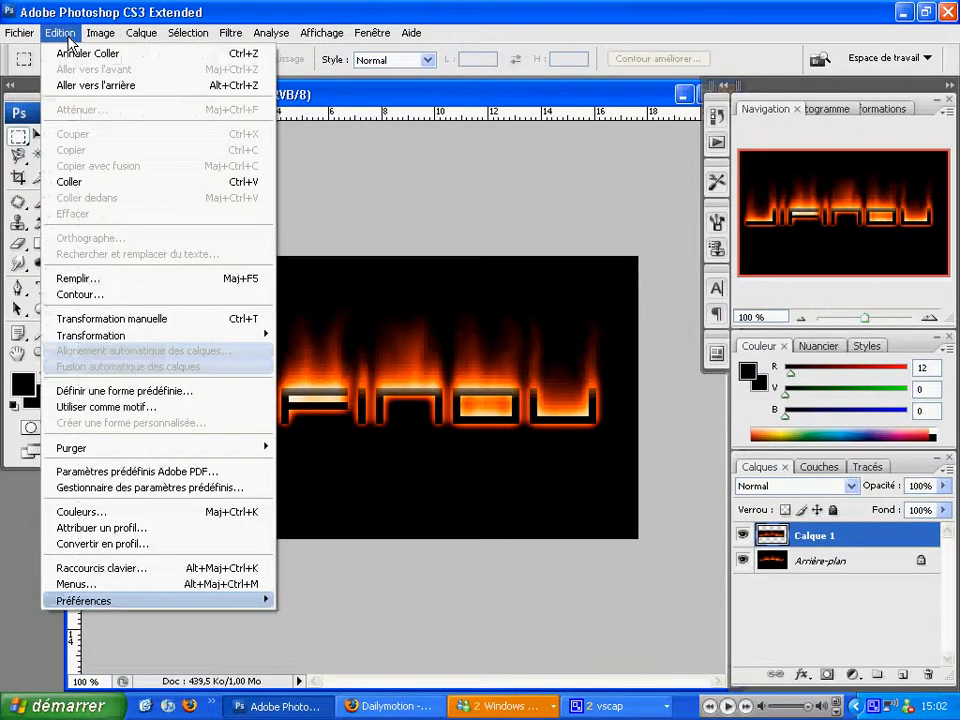
pyautogui.moveTo(240, 335)
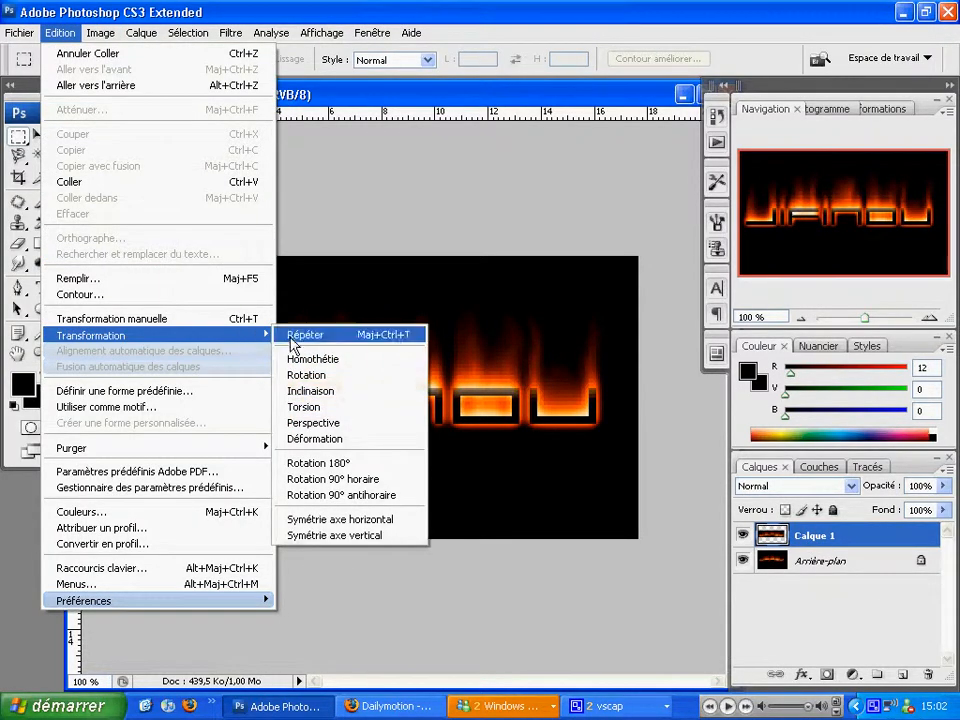
pyautogui.click(387, 537)
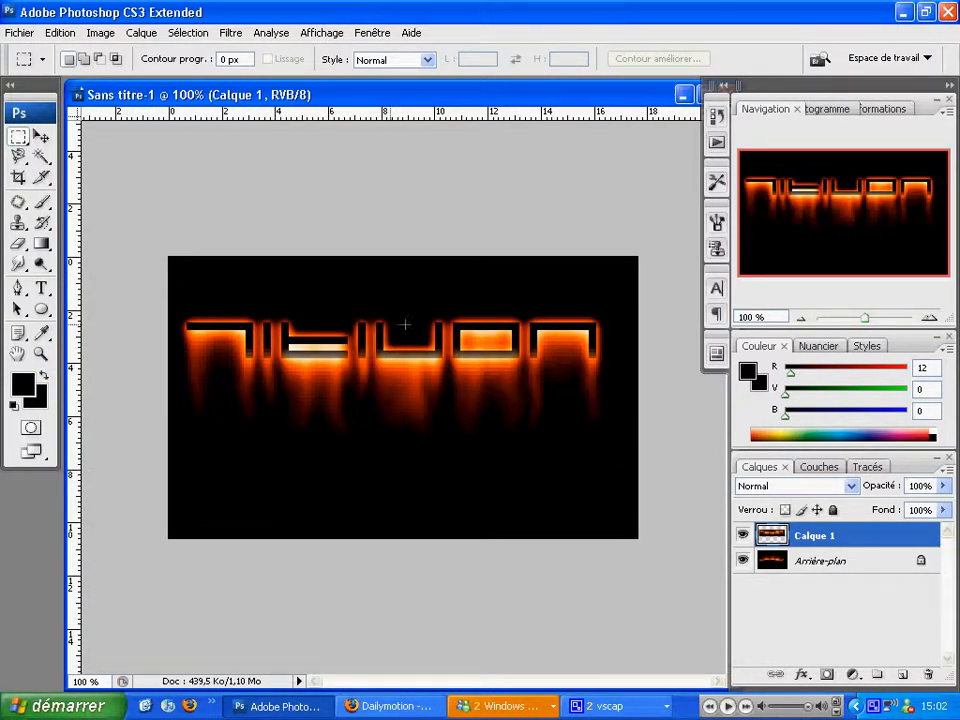
pyautogui.click(41, 137)
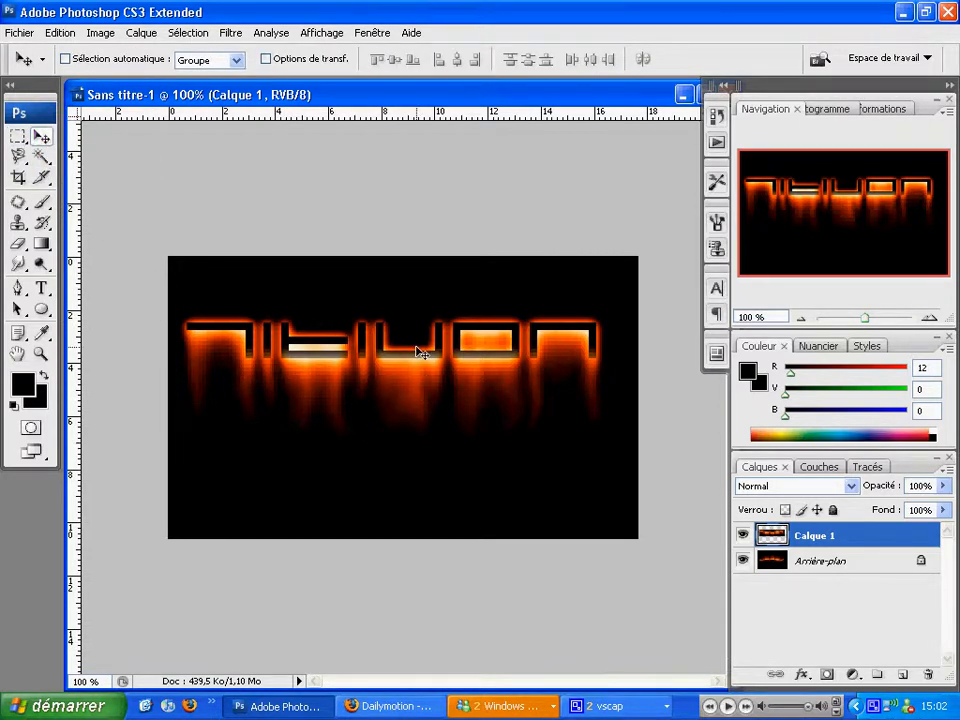
pyautogui.moveTo(399, 348); pyautogui.dragTo(399, 465)
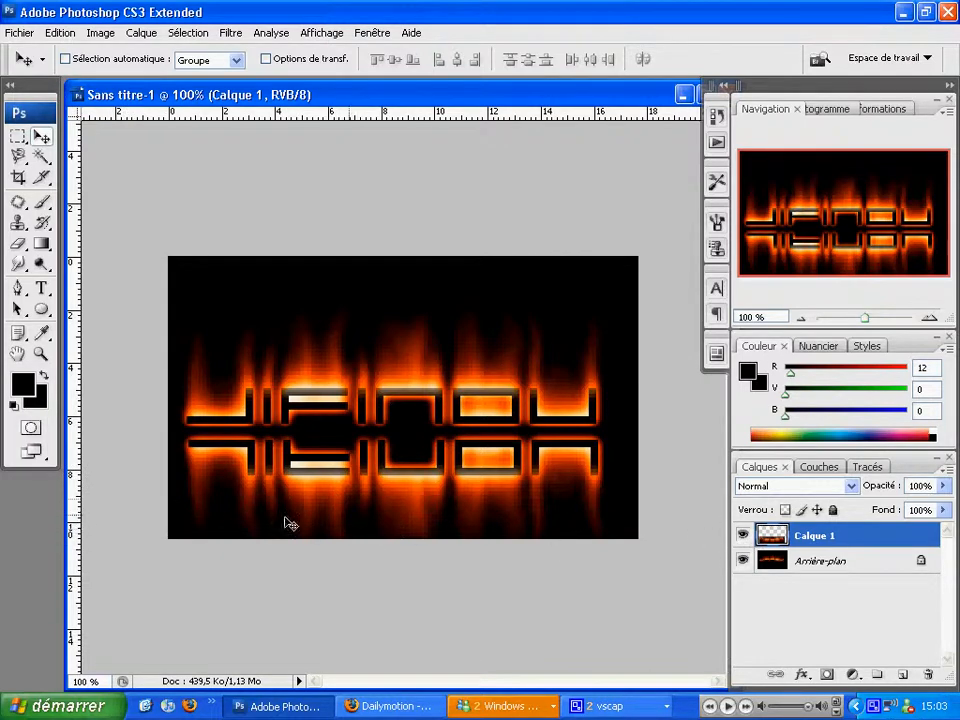
# Apply a Perspective transform to the Calque 1 reflection, spreading its lower edge outward on both sides to a width of 180%
pyautogui.click(58, 33)
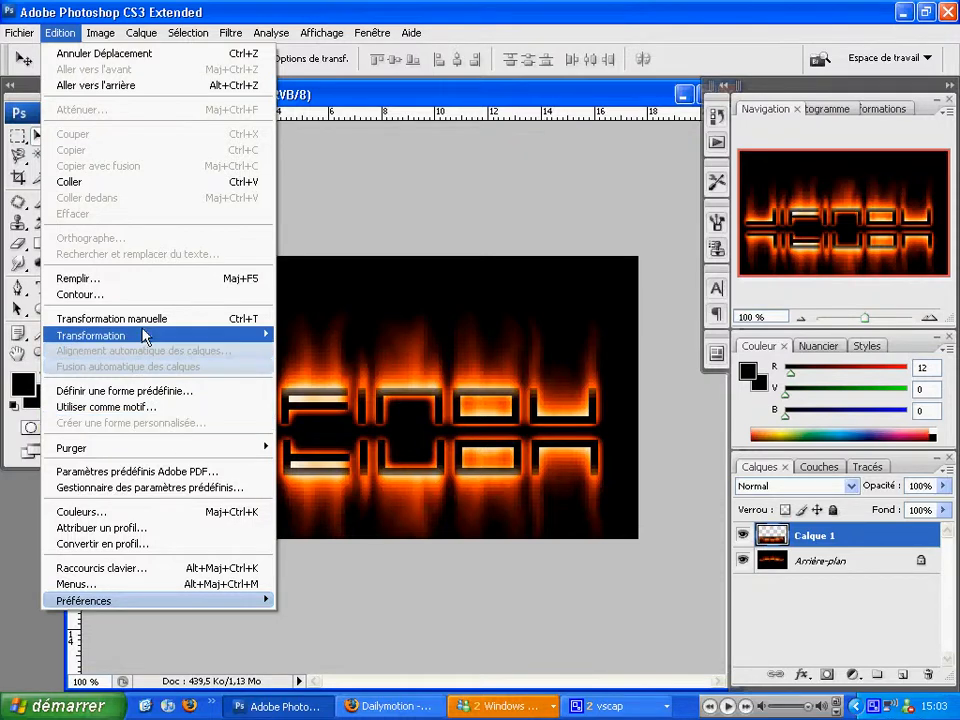
pyautogui.moveTo(150, 336)
pyautogui.click(335, 423)
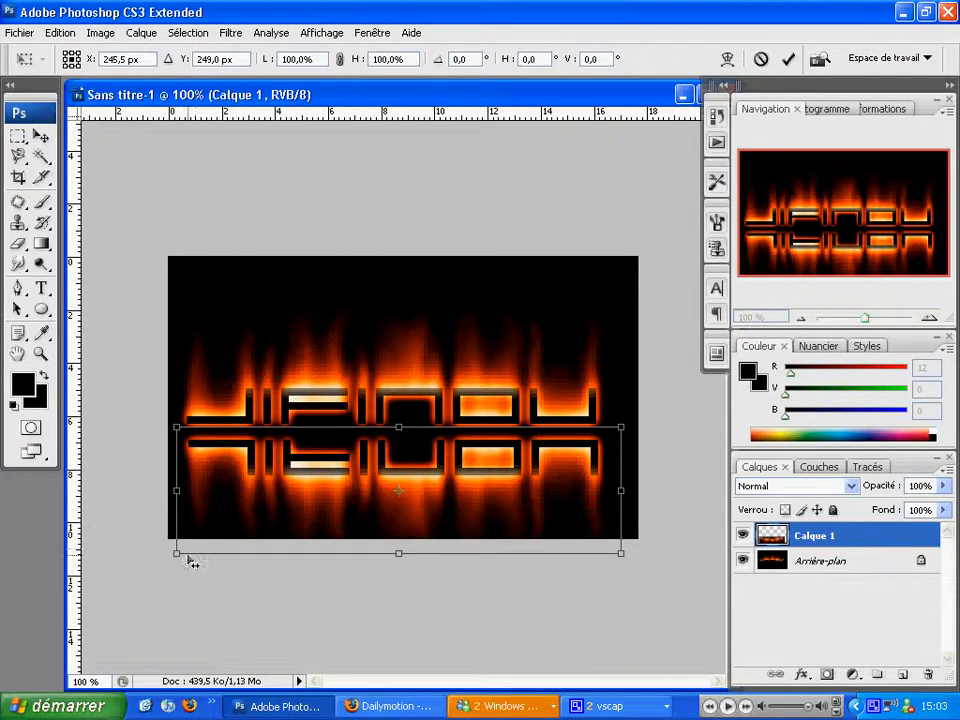
pyautogui.moveTo(178, 557); pyautogui.dragTo(3, 540)
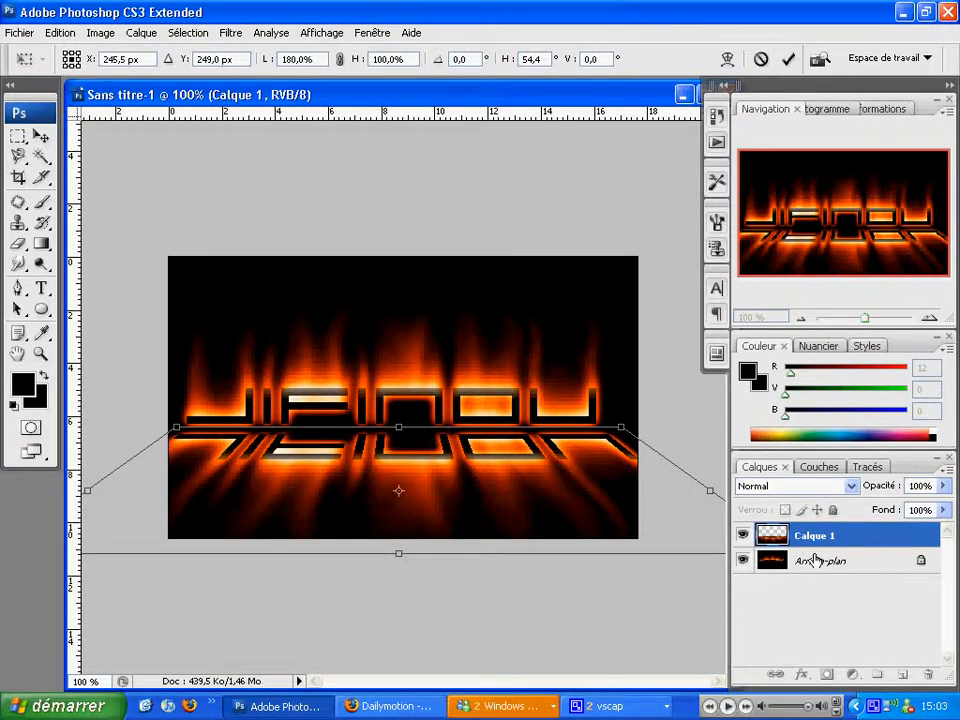
pyautogui.press('Return')
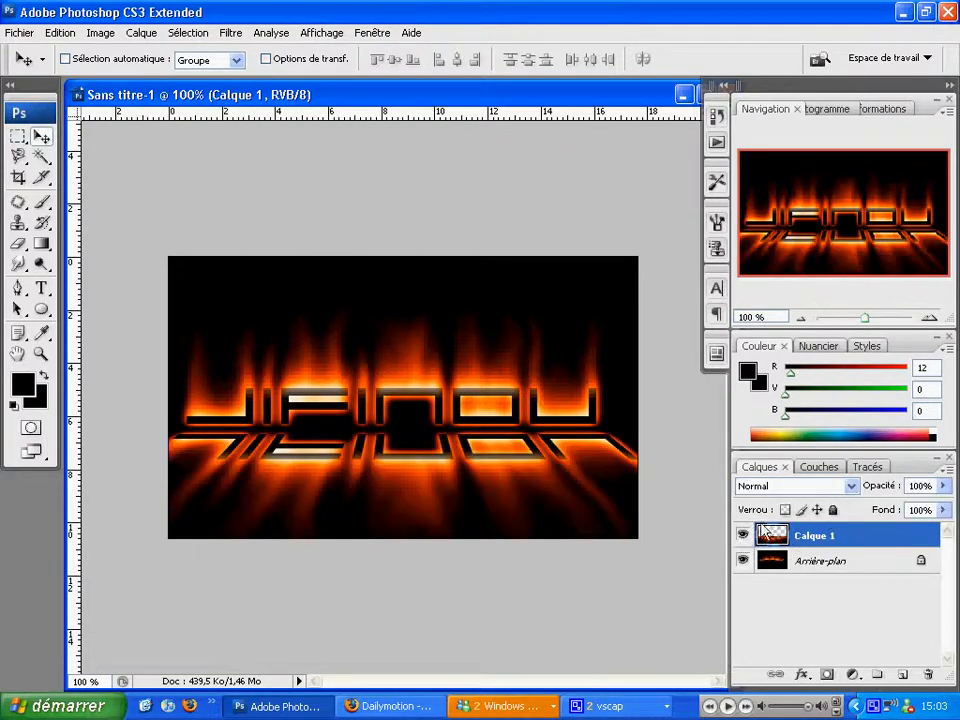
# Set the reflection layer's opacity to 50% and merge it down into the Arrière-plan layer
pyautogui.click(944, 486)
pyautogui.moveTo(929, 490); pyautogui.dragTo(857, 497)
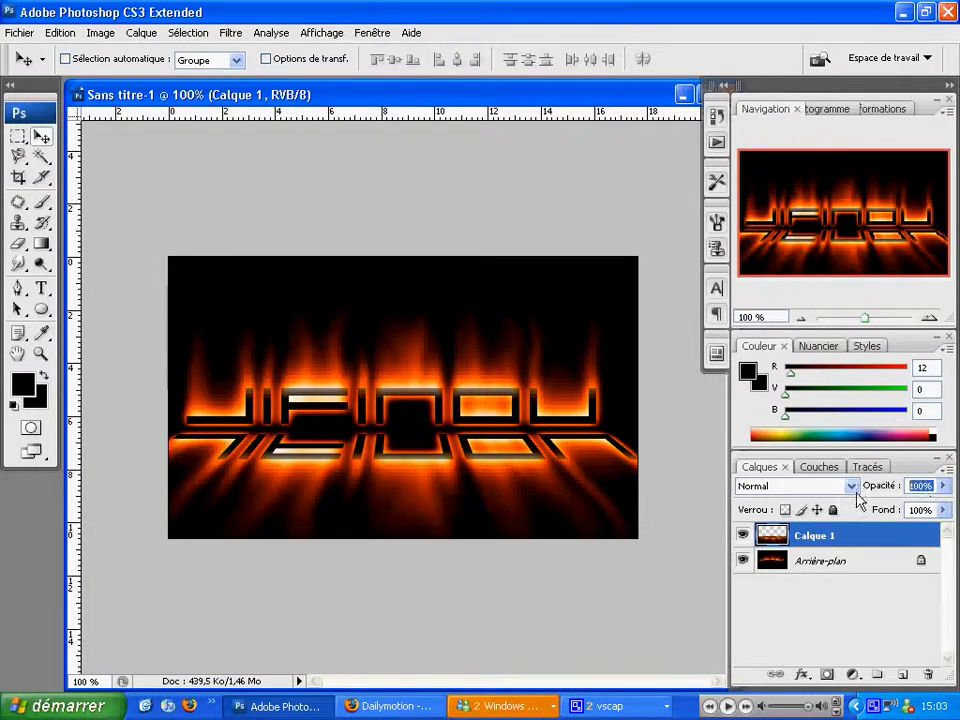
pyautogui.write('50')
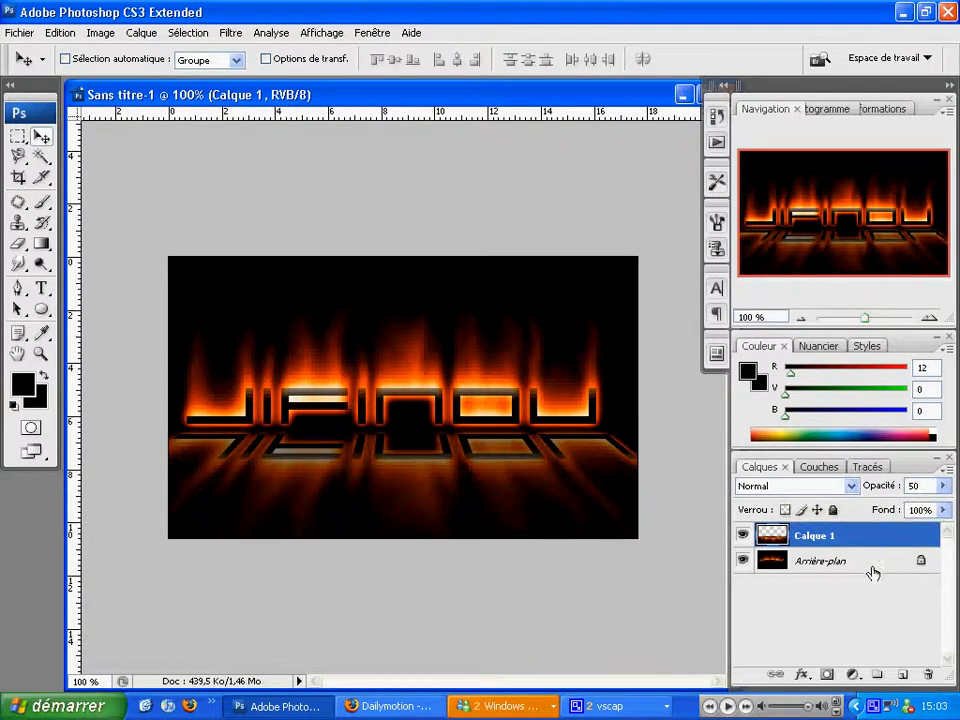
pyautogui.click(855, 543)
pyautogui.hotkey('ctrl', 'e')
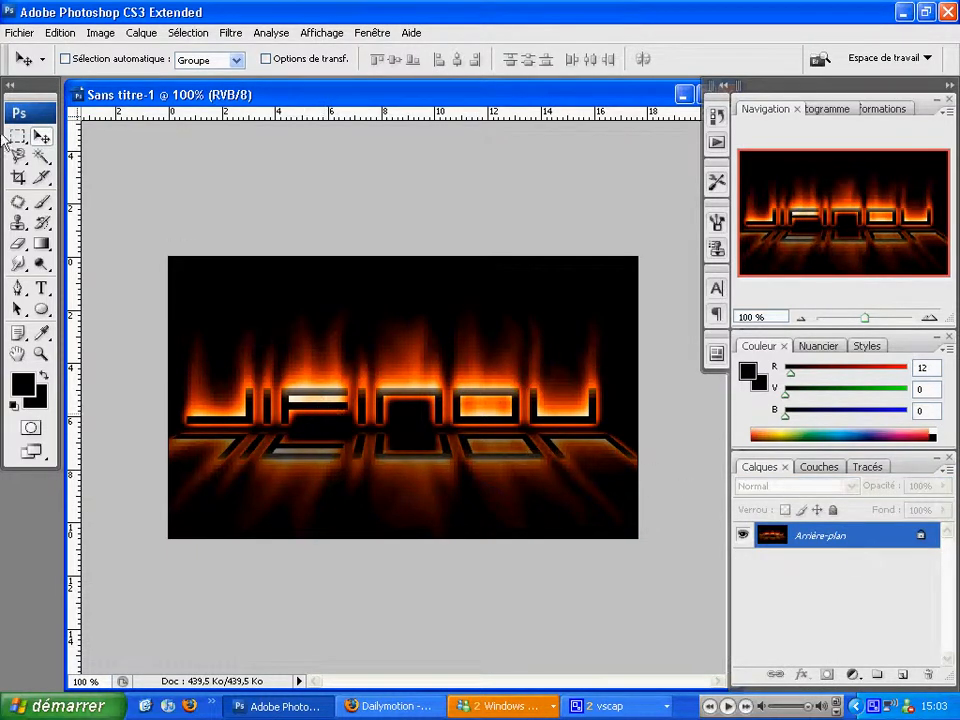
# Crop the image at full width from just above the flame tips to the lower edge, removing the empty black band above
pyautogui.click(18, 177)
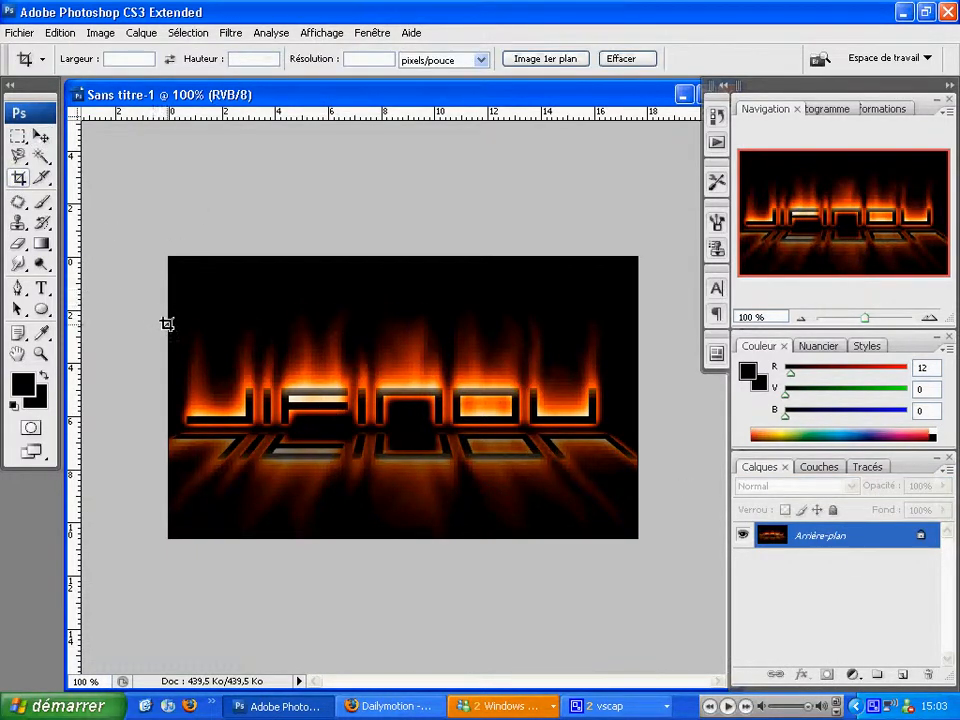
pyautogui.moveTo(169, 326); pyautogui.dragTo(650, 538)
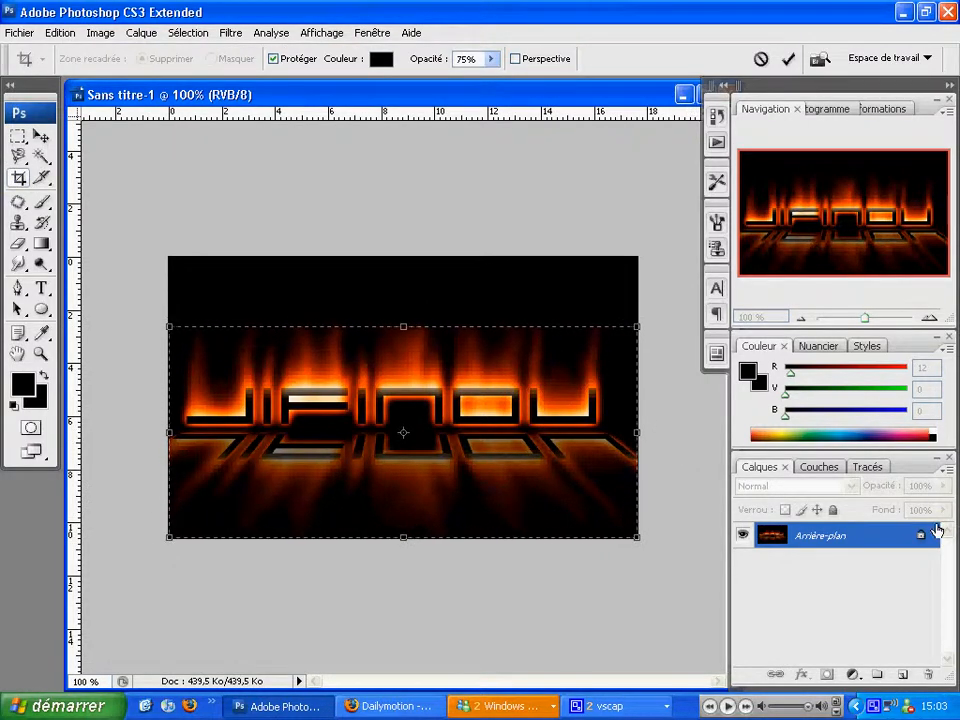
pyautogui.press('Return')
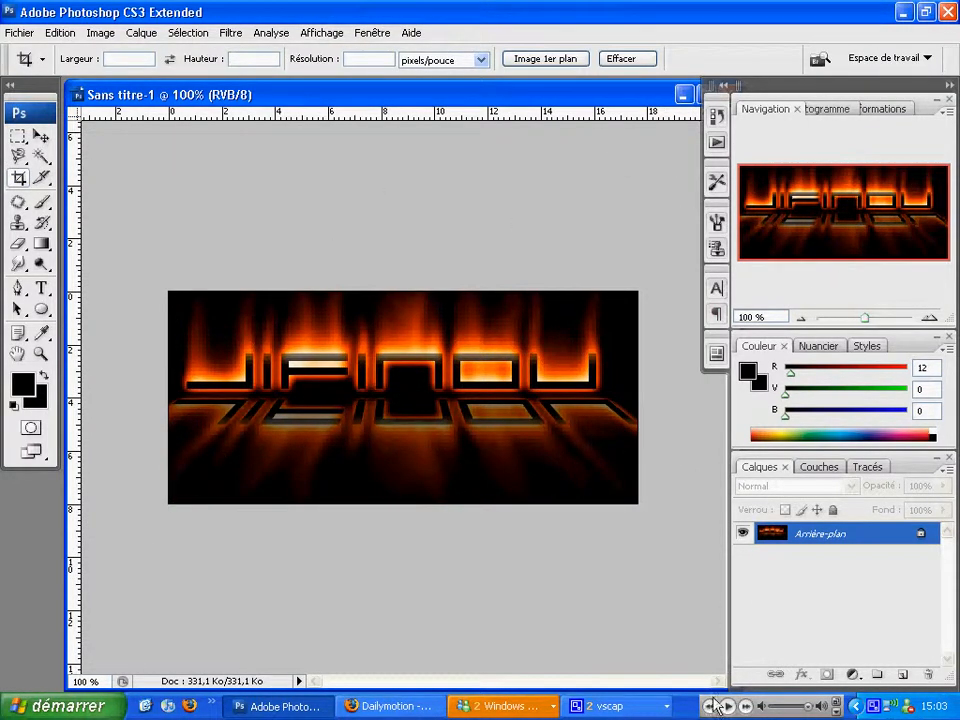
pyautogui.click(607, 706)
pyautogui.click(612, 680)
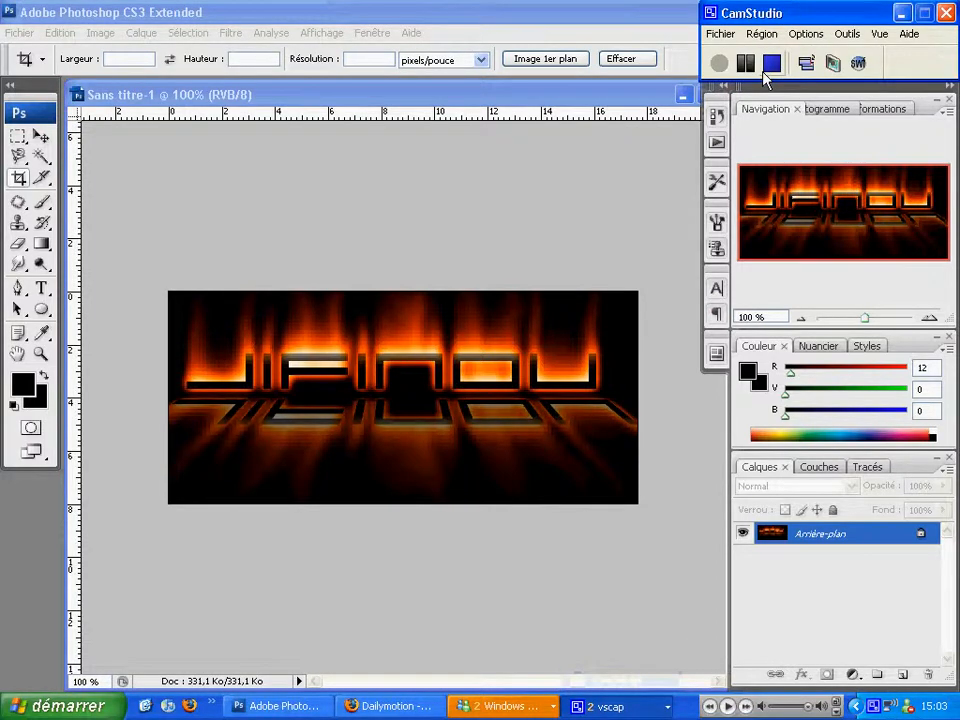